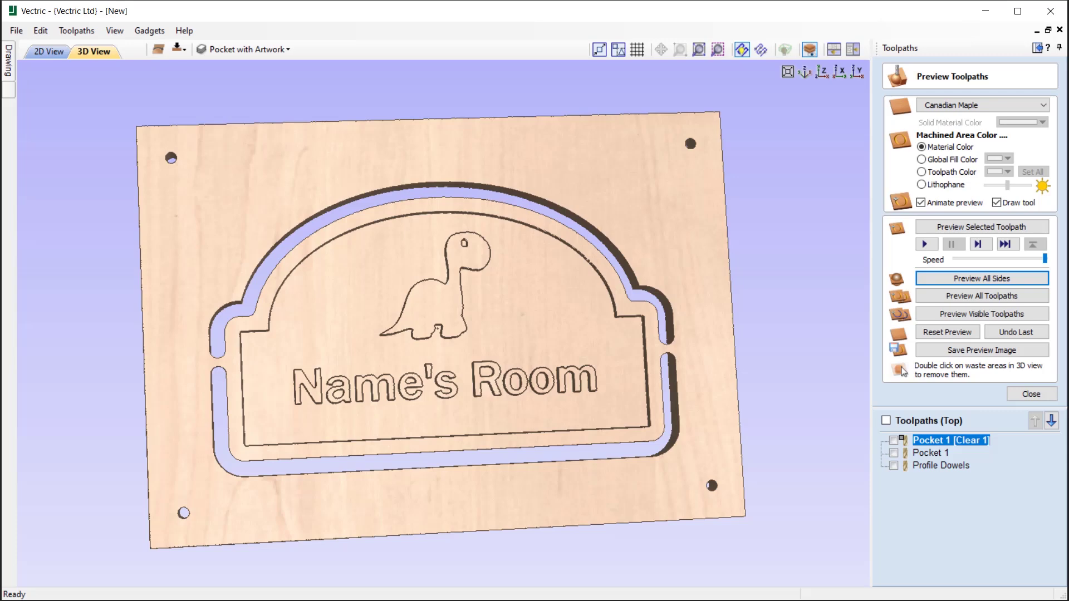
Close the sign job and create a new job 96 inches wide, 48 inches high and 0.25 inches thick
left_click(18, 31)
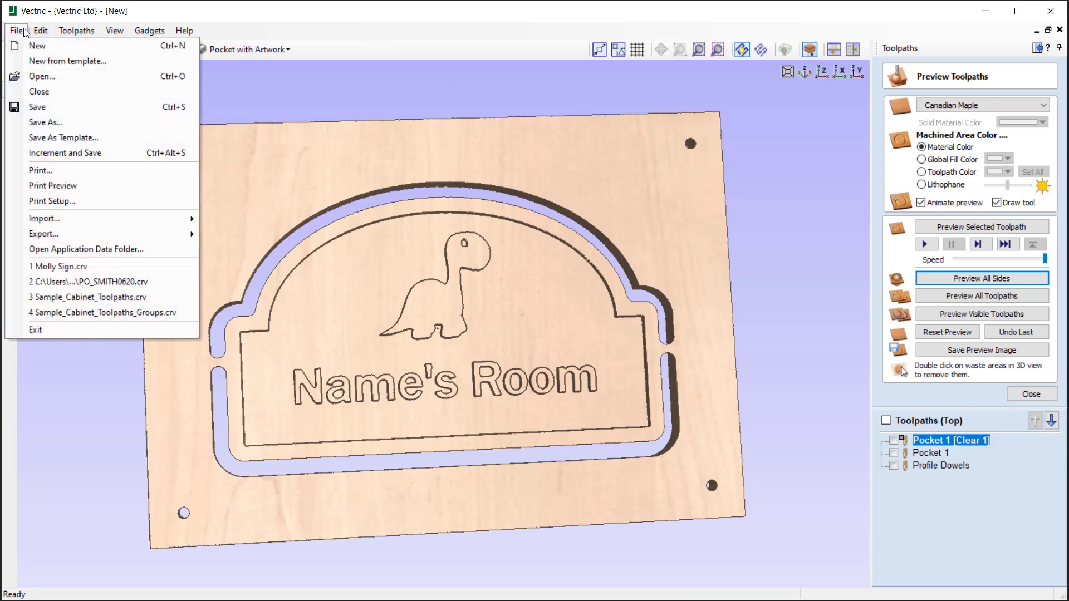
left_click(77, 91)
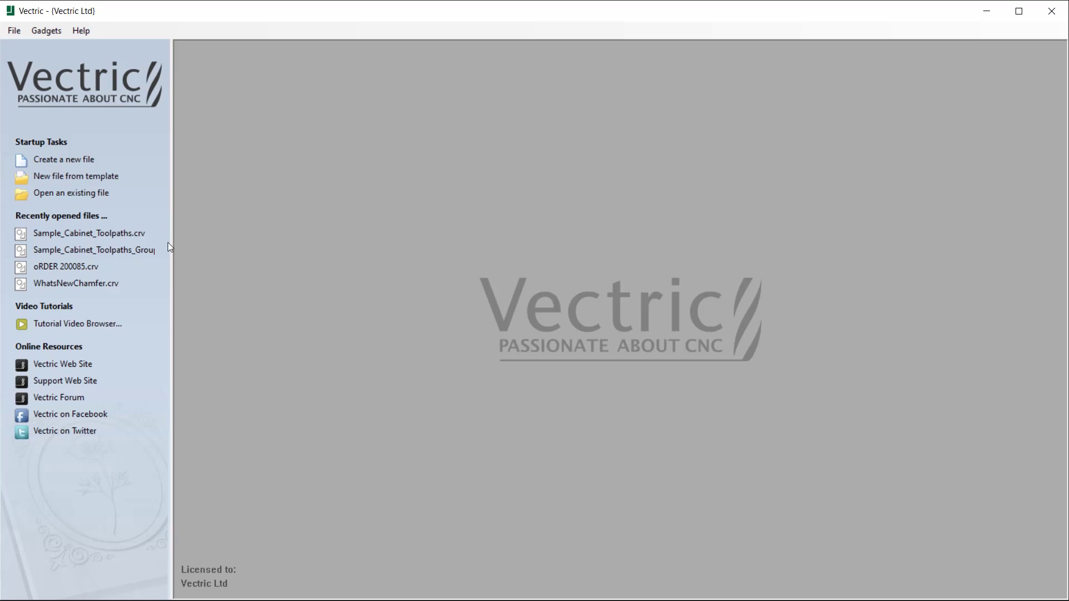
left_click(78, 163)
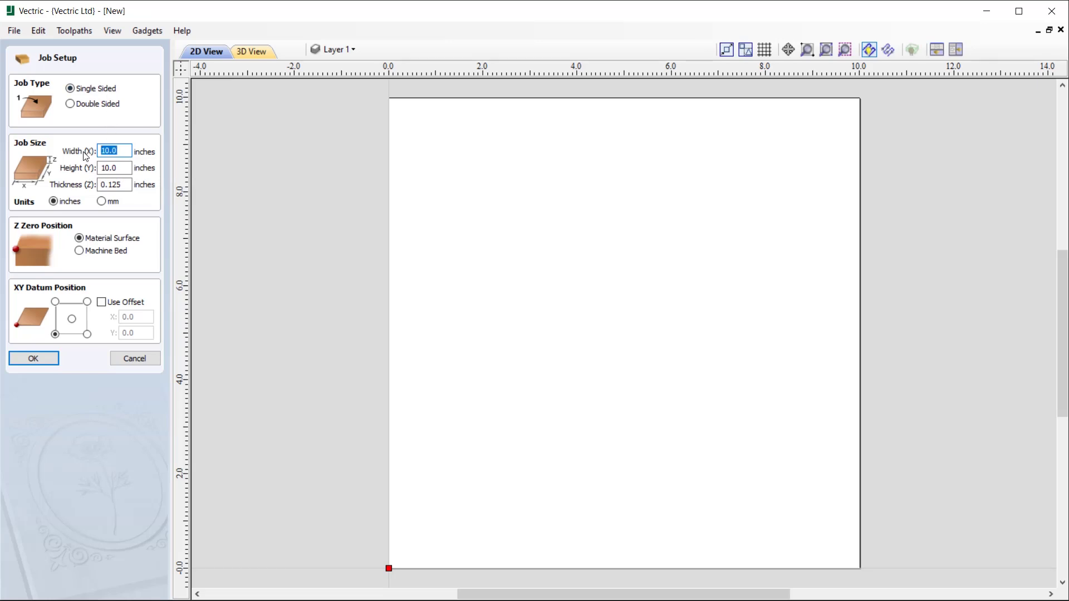
type("96")
key("Tab")
type("48")
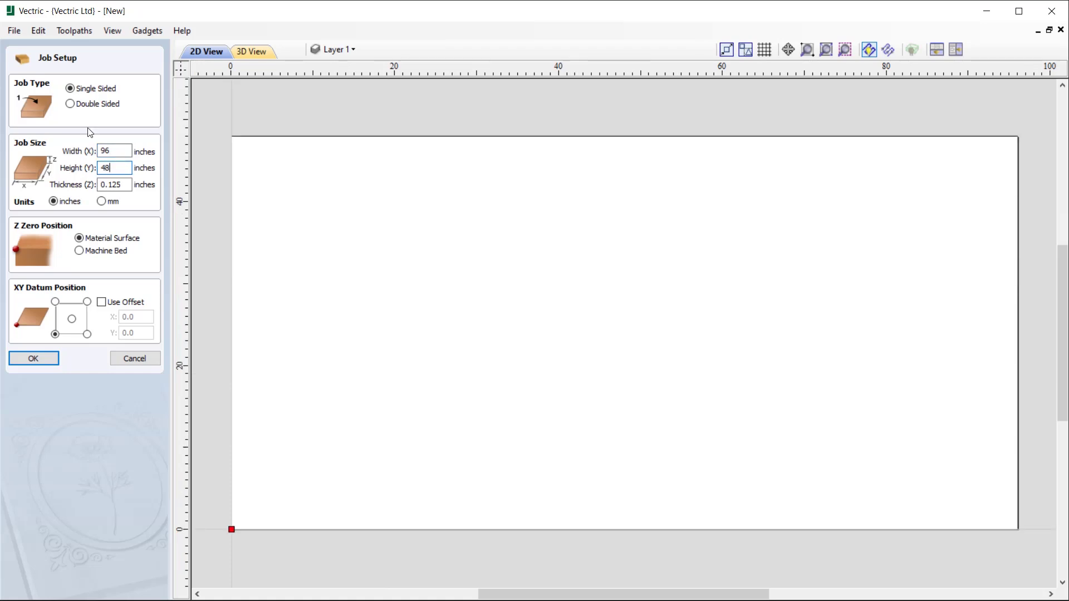
left_click_drag(111, 186, 137, 189)
key("BackSpace")
key("BackSpace")
type("25")
left_click(34, 359)
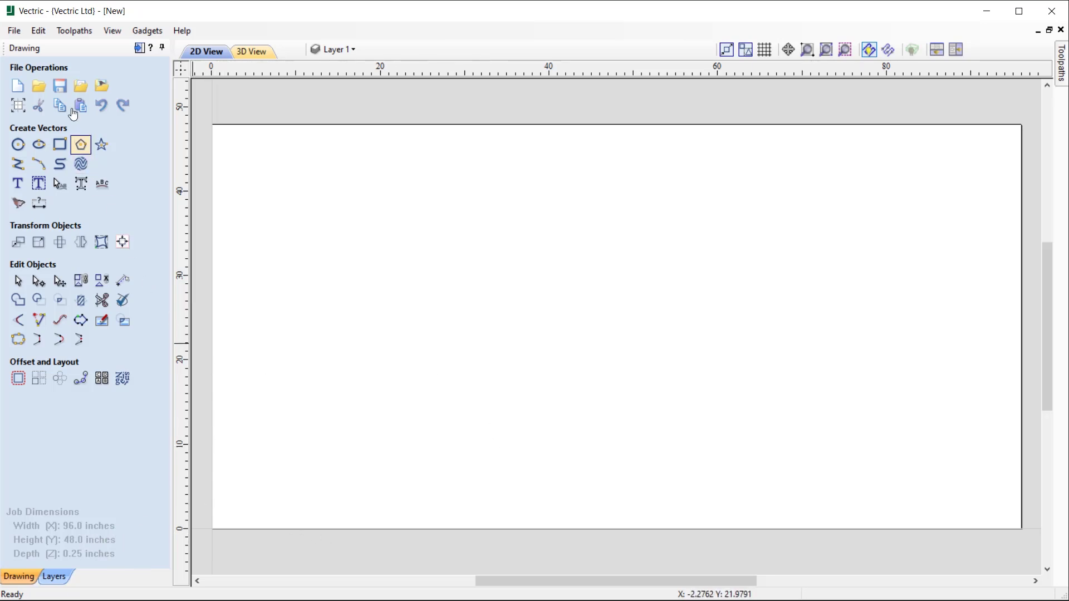
Save the blank job as a template named 0.25SHEET in the MDF folder
left_click(14, 31)
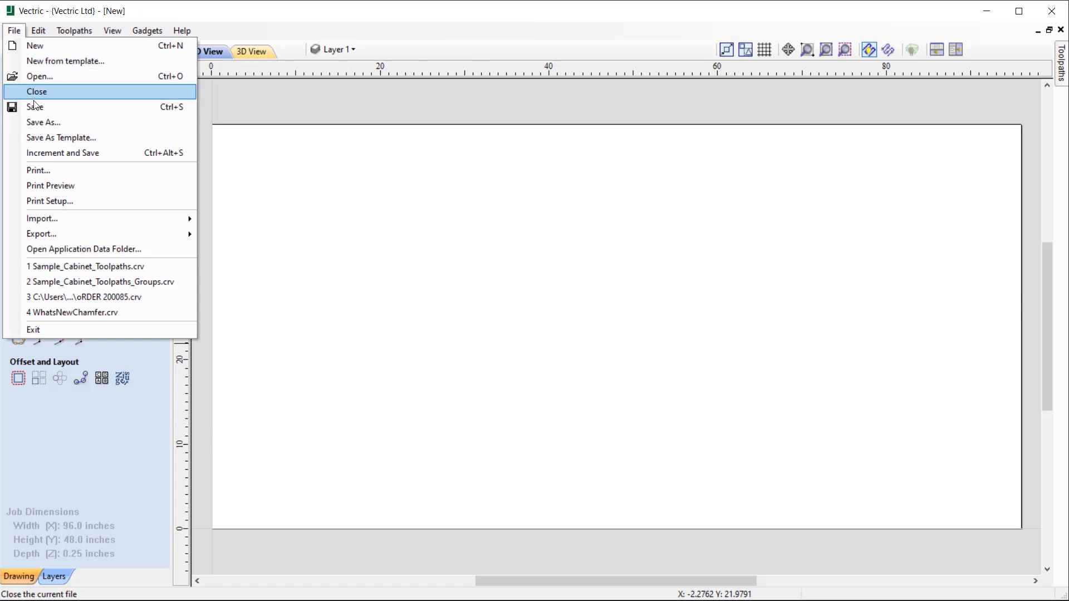
left_click(112, 139)
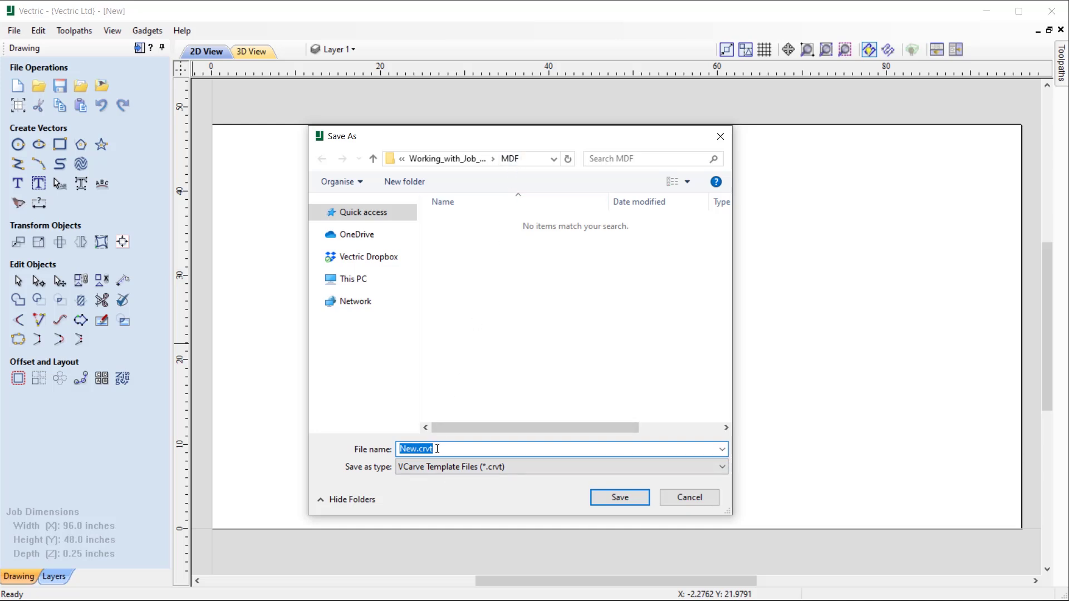
type("0.25SHEET")
left_click(614, 501)
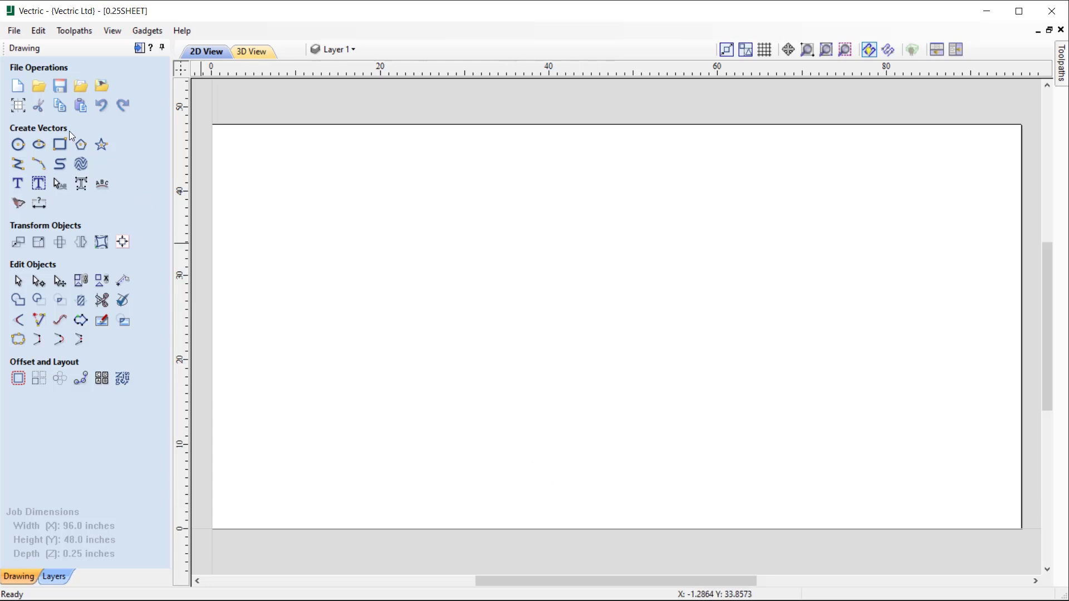
Set the job's material thickness to 0.5 inches
left_click(21, 113)
double_click(113, 203)
type("0.5")
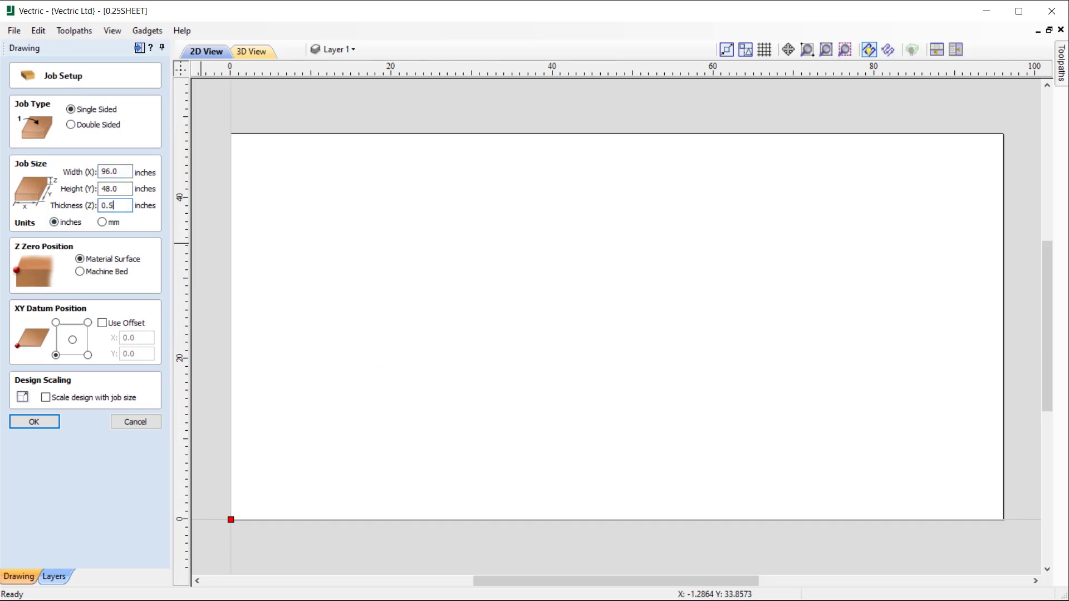
left_click(41, 420)
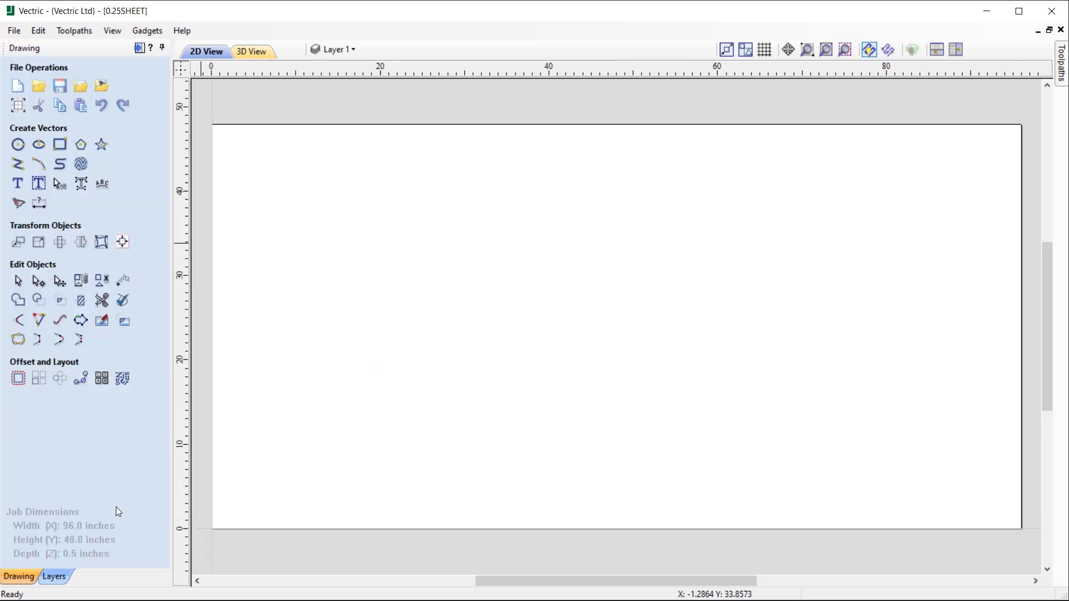
Save the job as a template named 0.5SHEET in the MDF folder
left_click(14, 31)
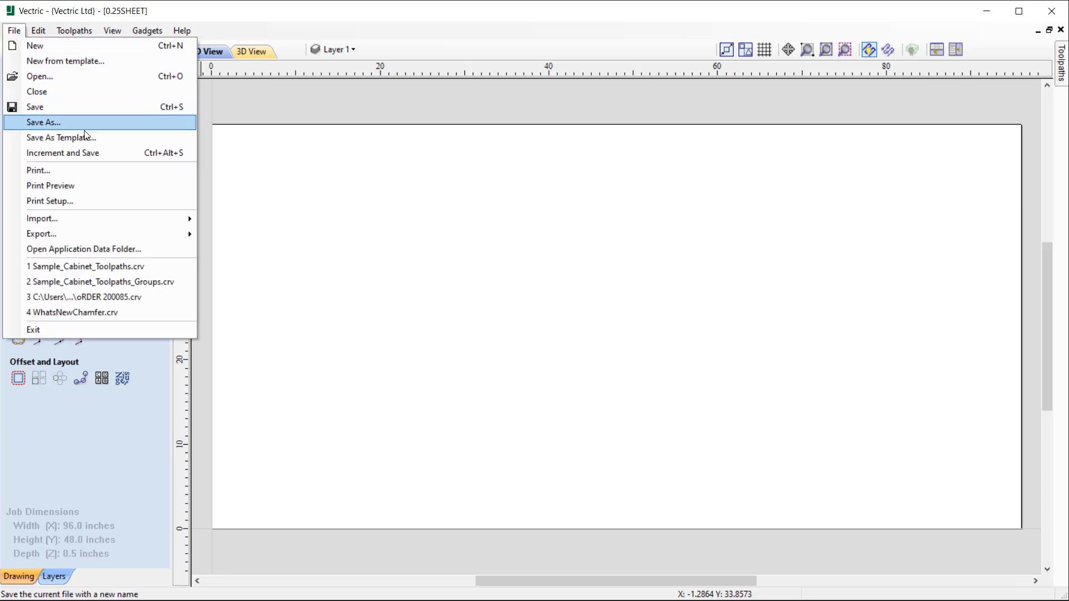
left_click(95, 138)
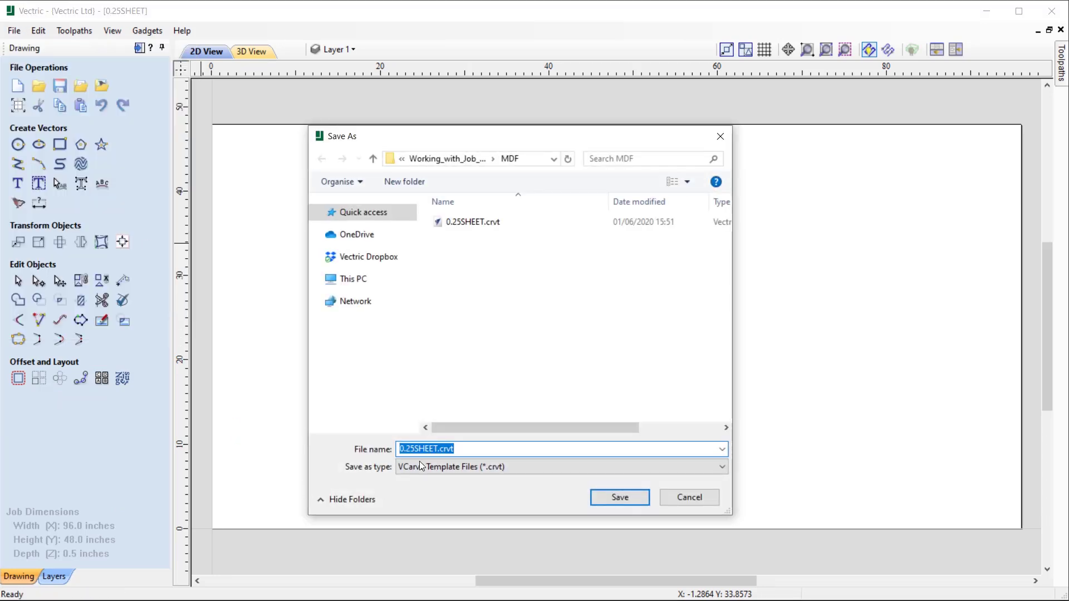
key("Left")
key("Right")
key("Right")
key("Right")
key("BackSpace")
left_click(613, 496)
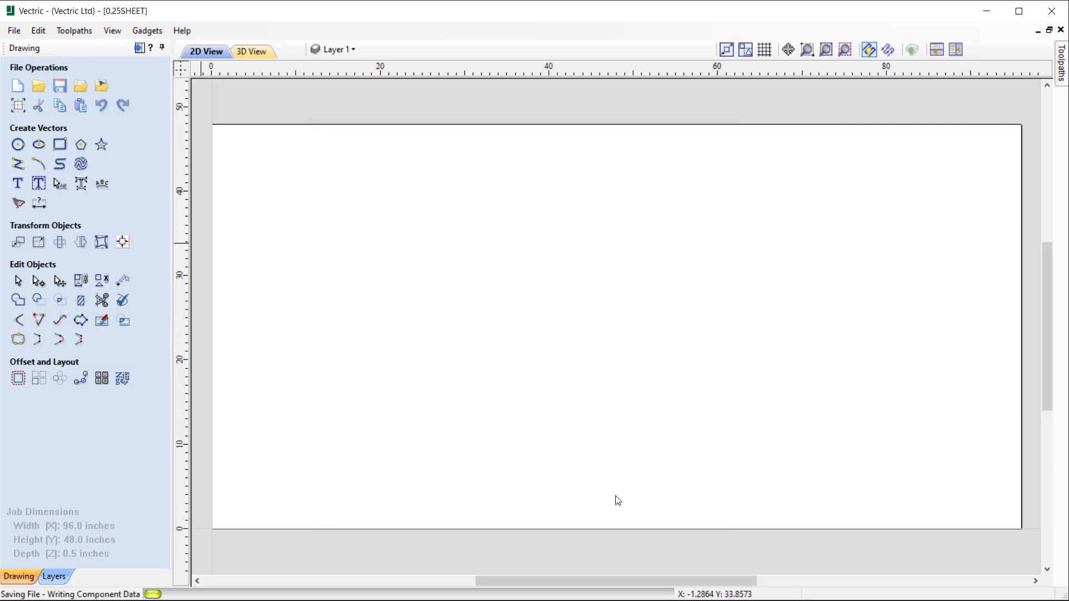
Set the job's material thickness to 0.75 inches
left_click(18, 107)
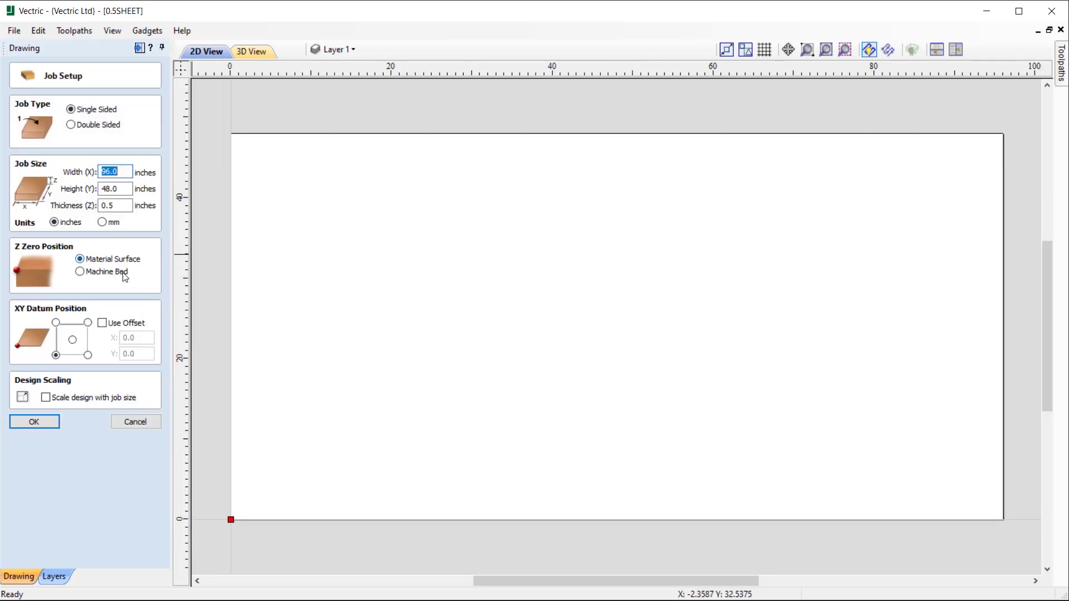
left_click(109, 205)
key("BackSpace")
type("75")
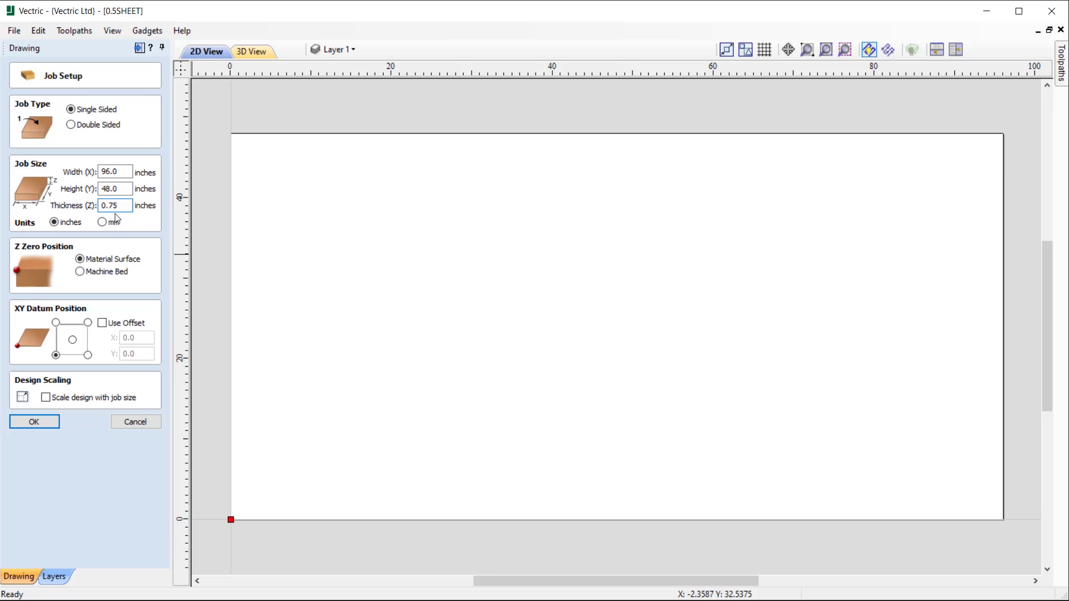
left_click(37, 422)
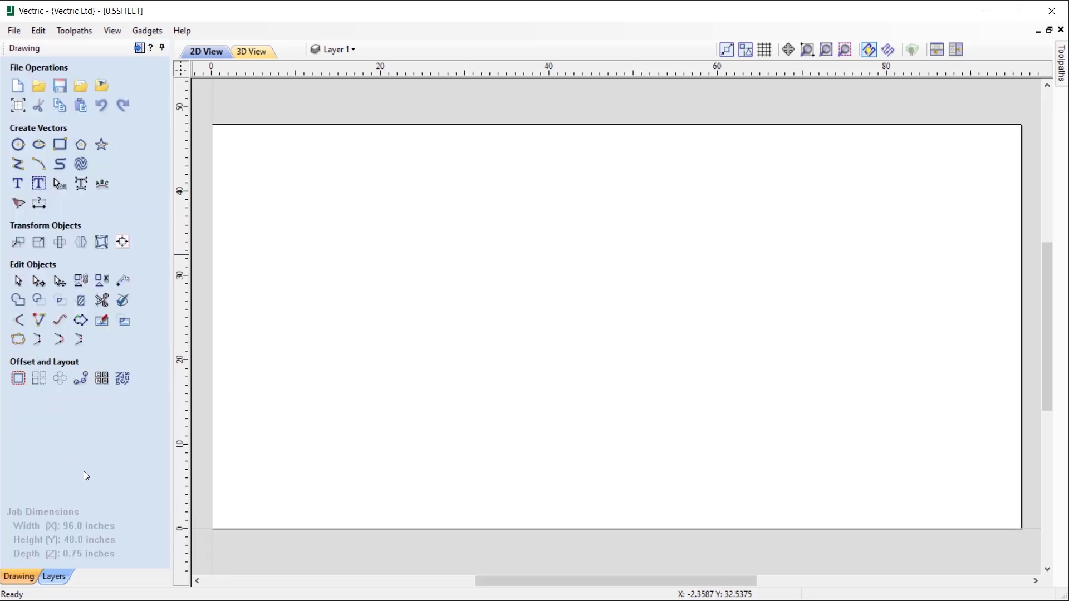
Save the job as a template named 0.75SHEET in the MDF folder
left_click(13, 31)
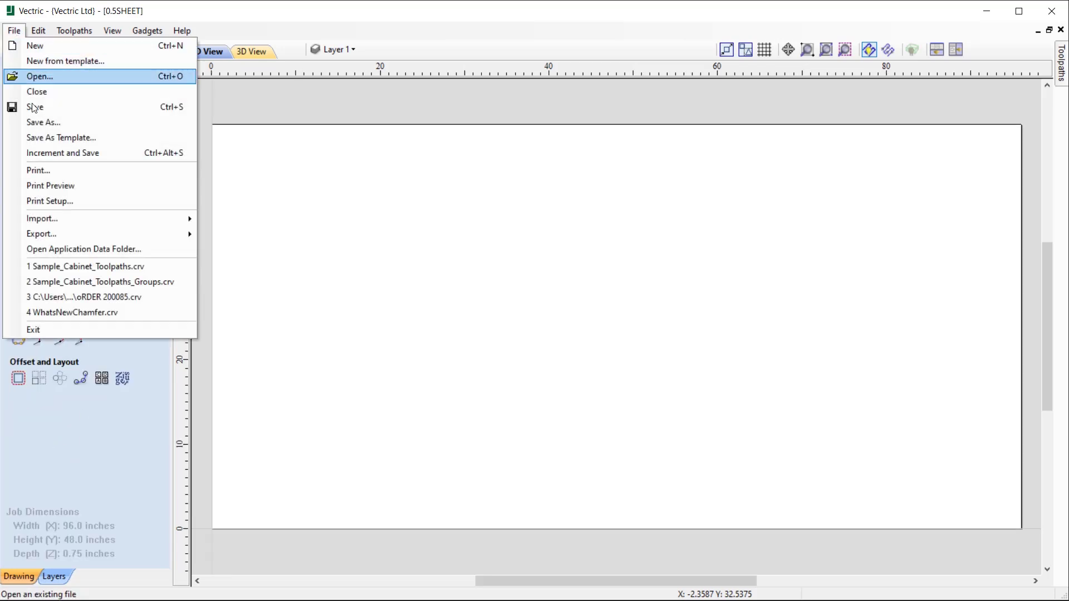
left_click(98, 138)
left_click(424, 450)
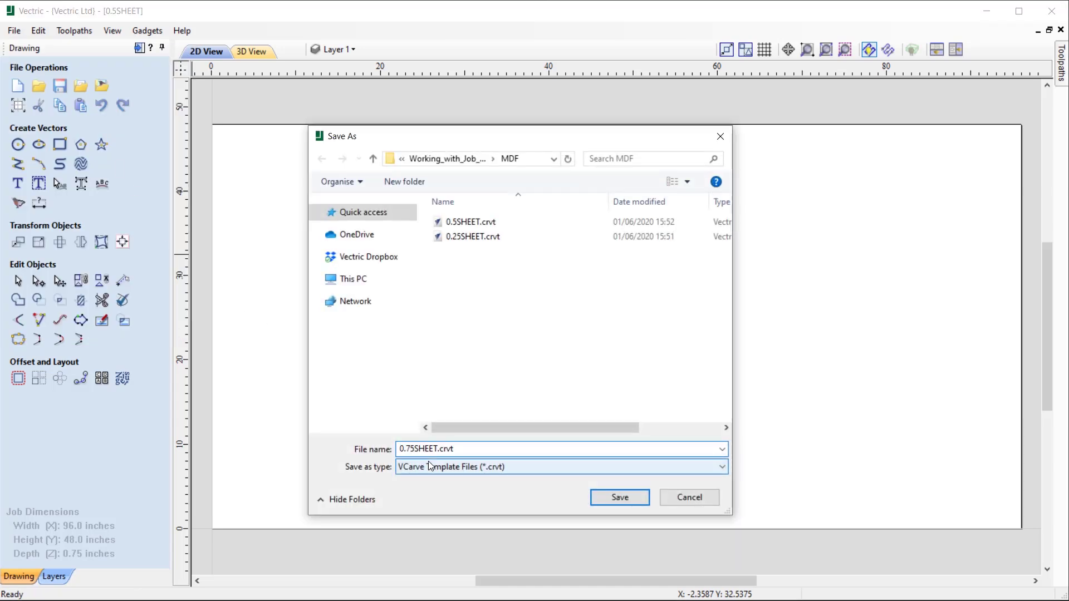
left_click(630, 500)
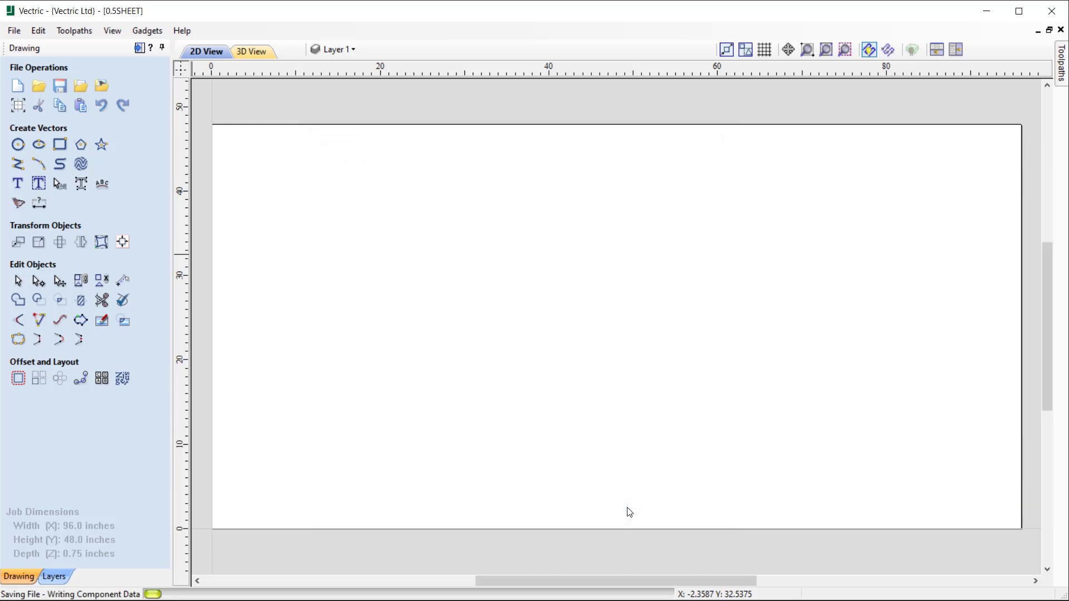
Set the job's material thickness to 1 inch
left_click(18, 105)
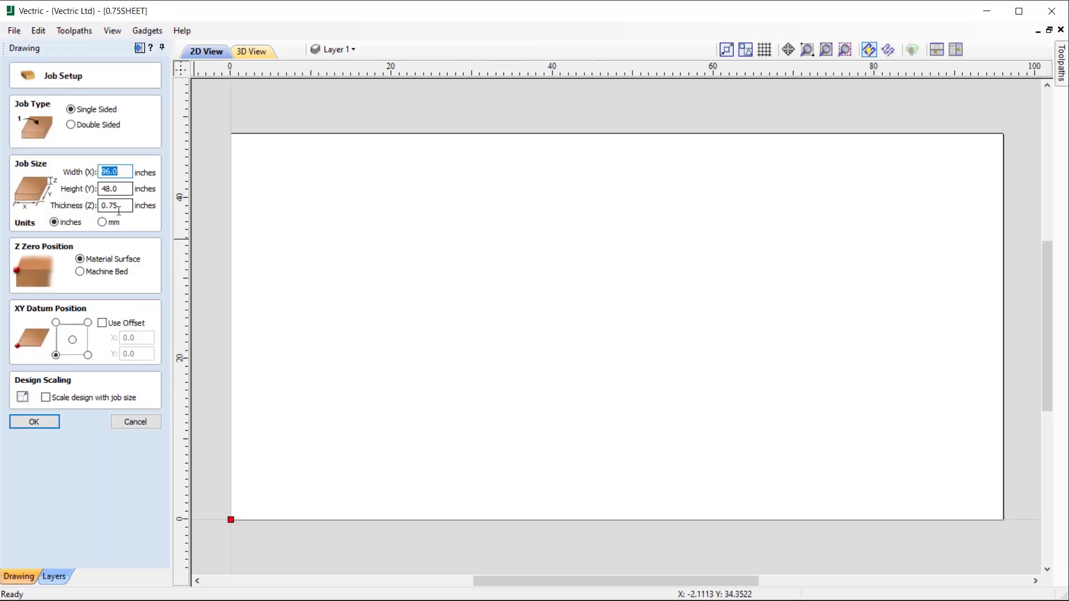
left_click(117, 206)
type("1")
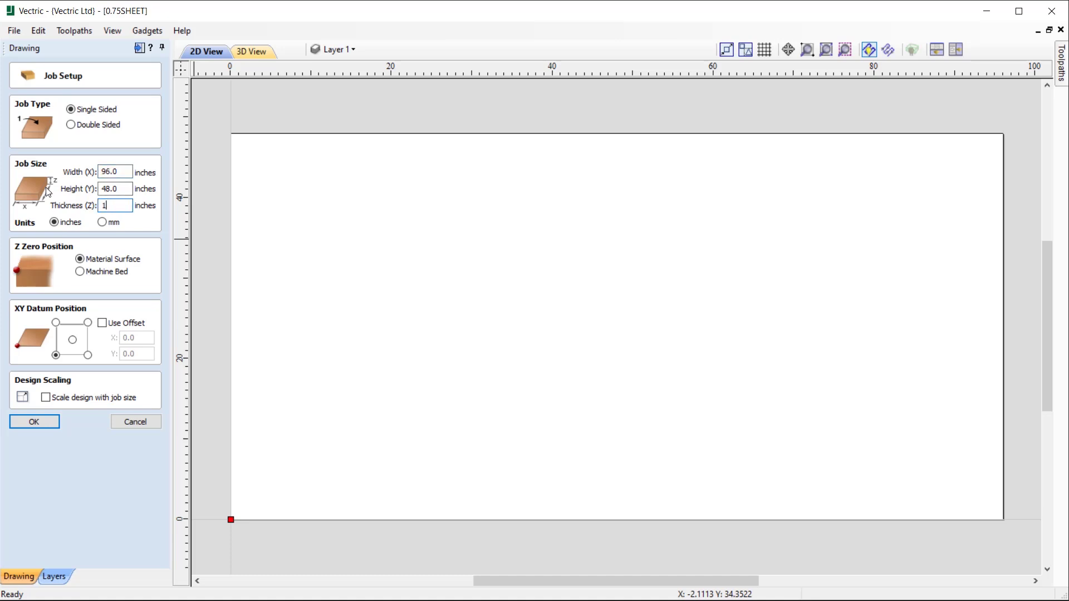
left_click(34, 422)
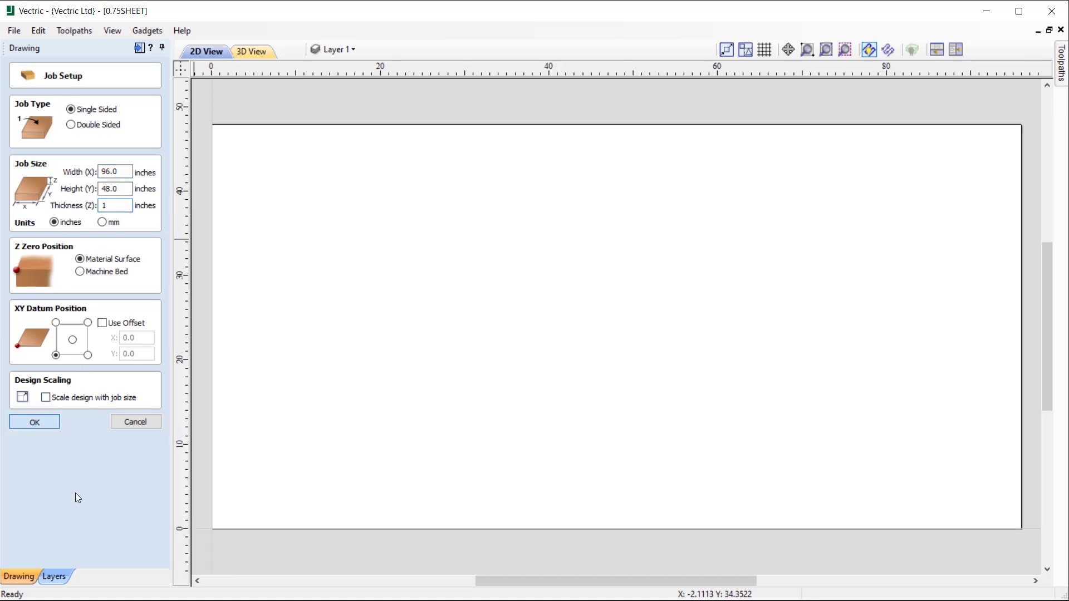
Save the job as a template named 1_SHEET in the MDF folder
left_click(16, 35)
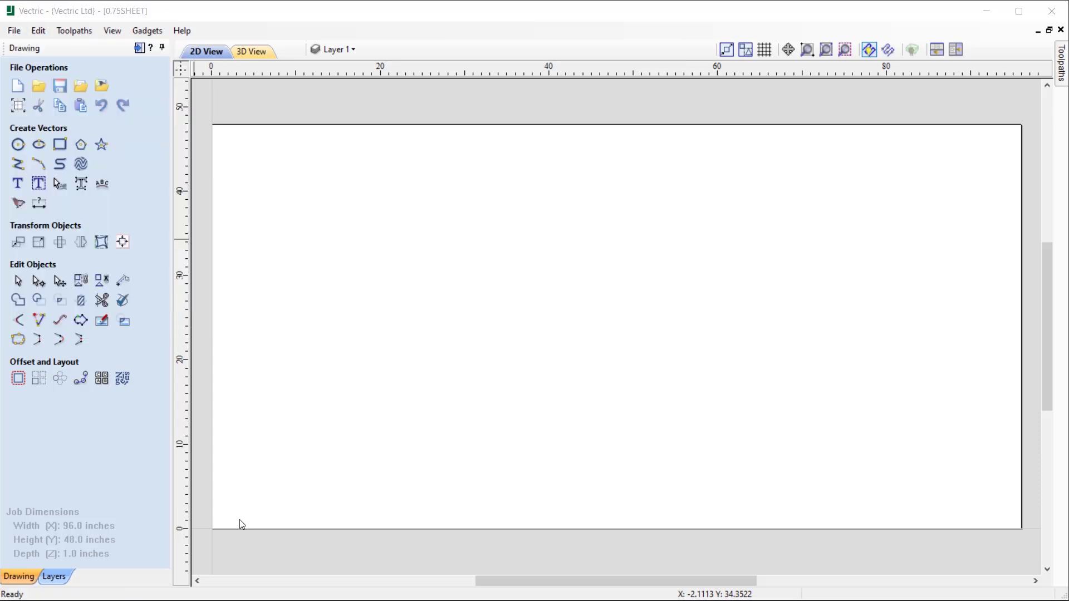
key("ctrl+s")
left_click(416, 449)
left_click_drag(414, 449, 391, 452)
key("BackSpace")
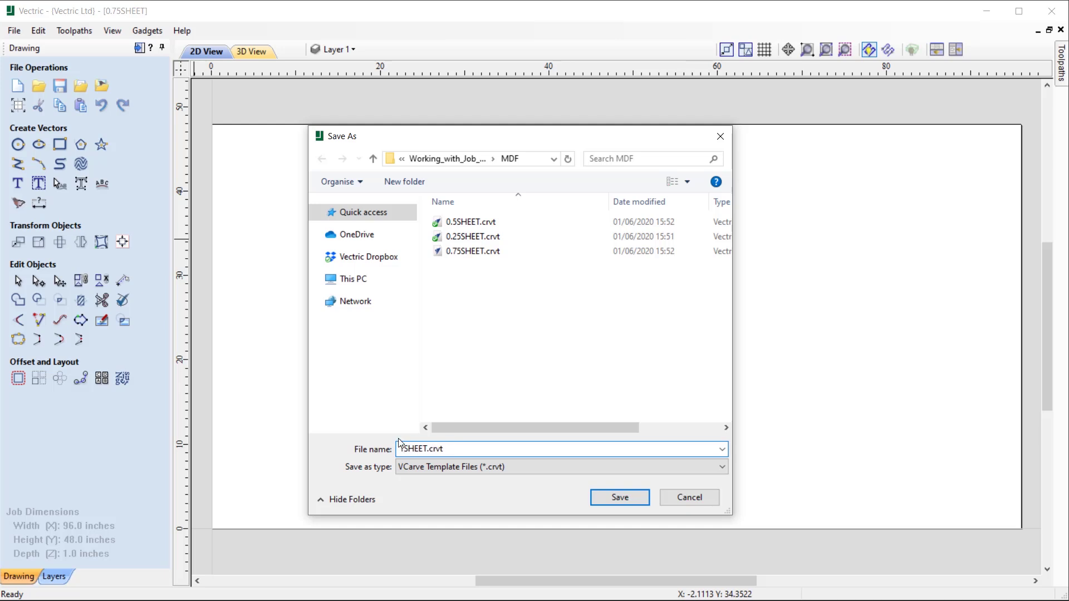
key("Delete")
type("1_")
left_click(617, 497)
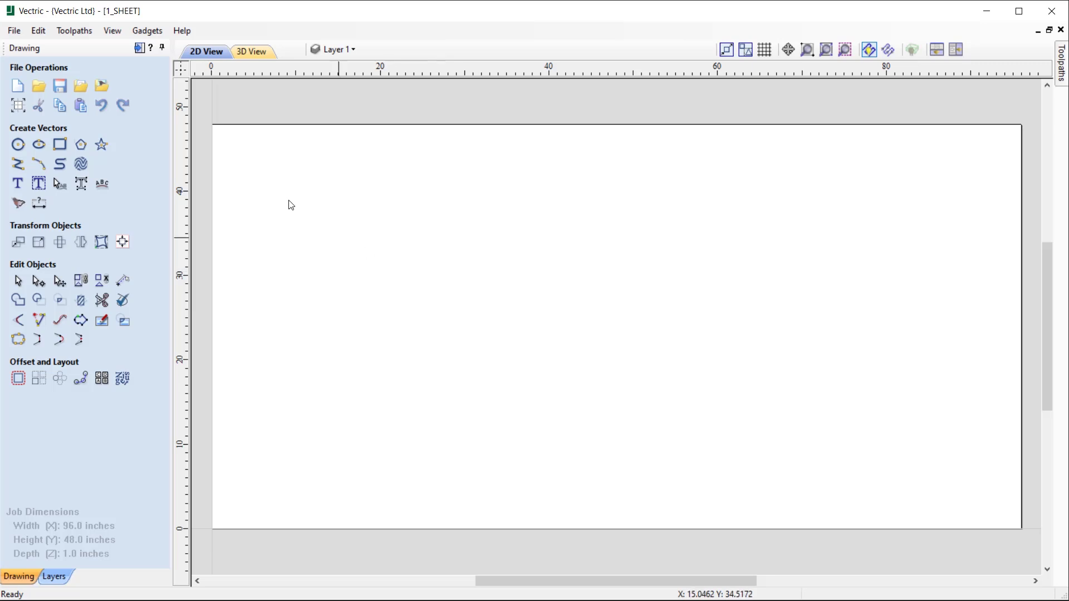
Close the 1_SHEET file without saving its changes
left_click(18, 35)
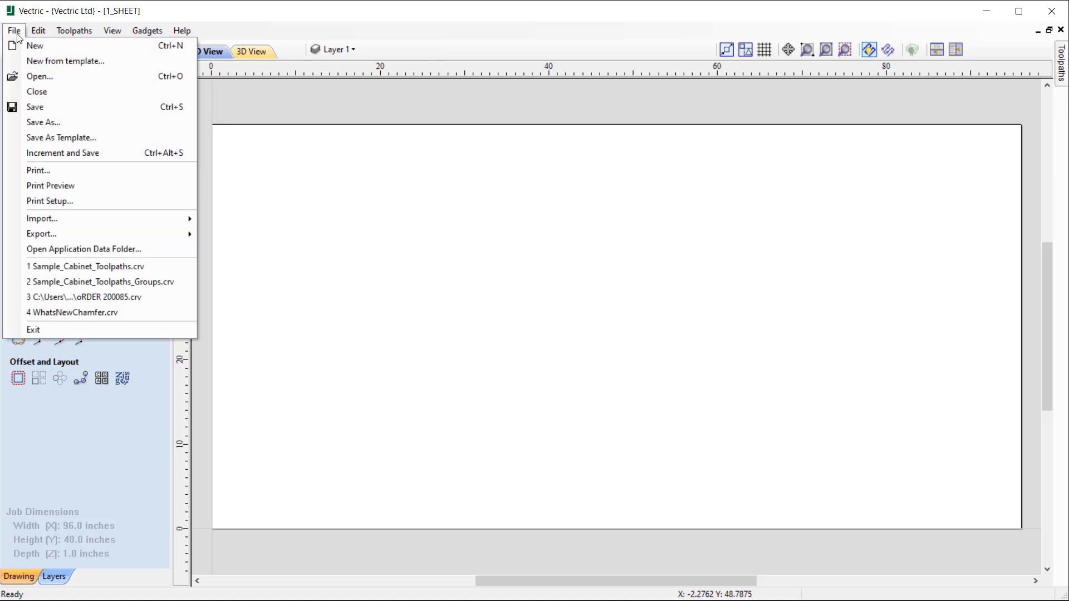
left_click(34, 74)
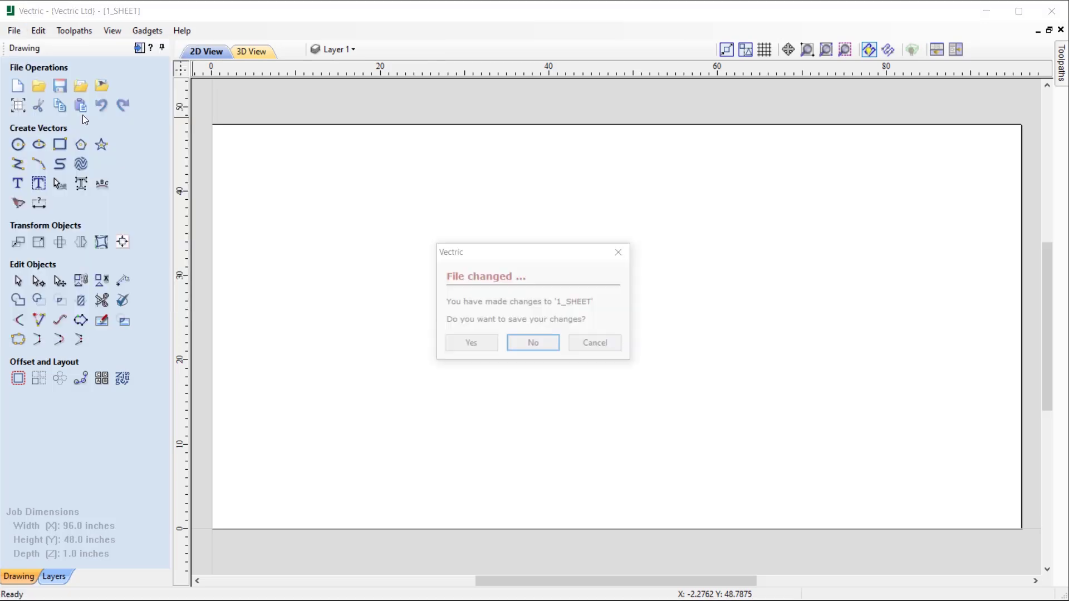
left_click(534, 346)
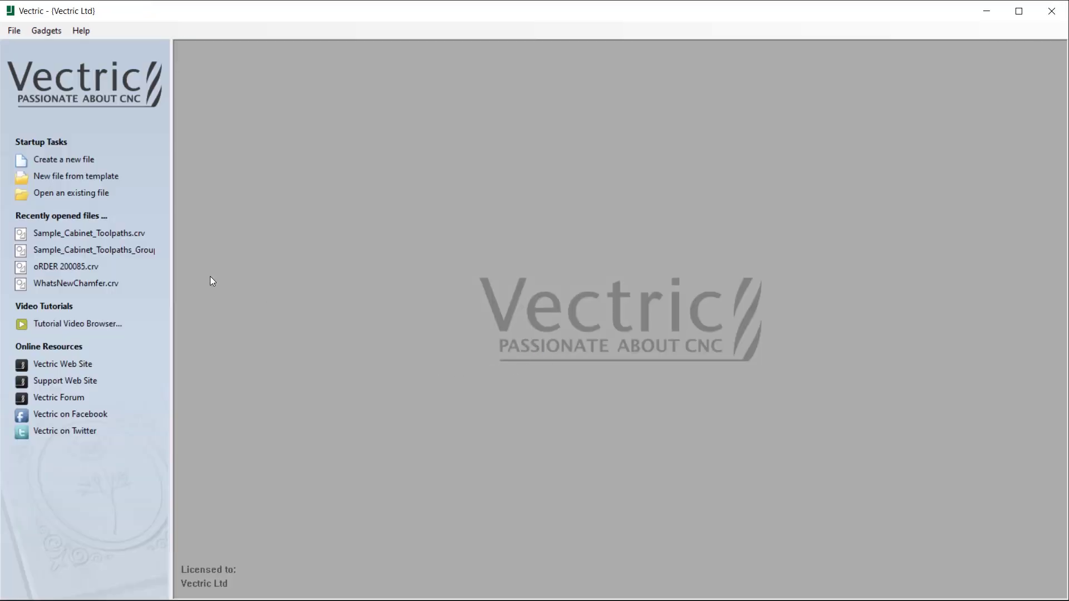
Create a new file from the 0.25SHEET.crvt template and accept its job setup
left_click(103, 177)
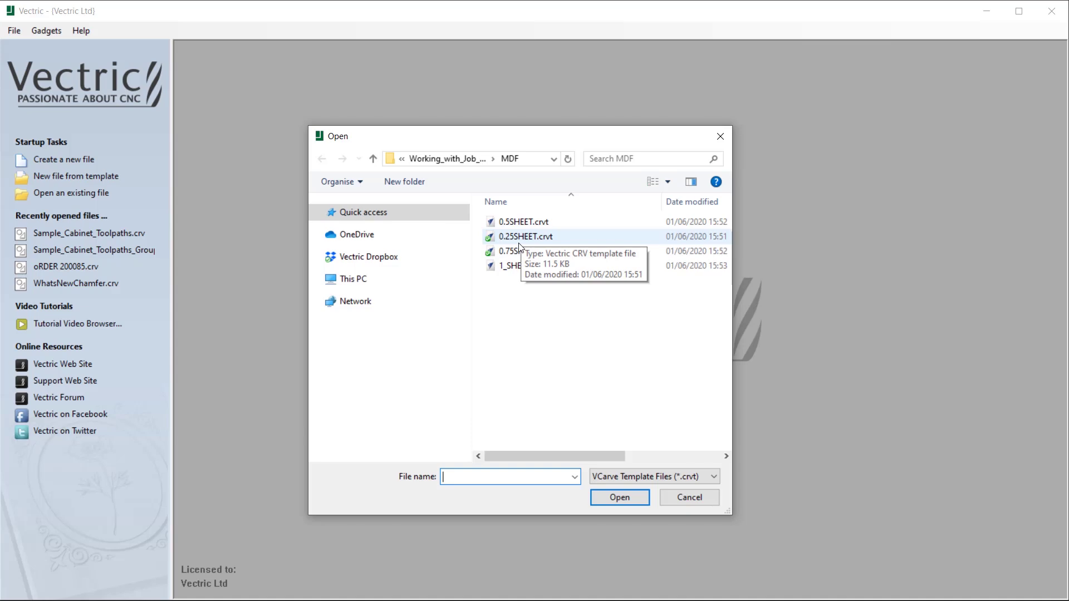
left_click(523, 239)
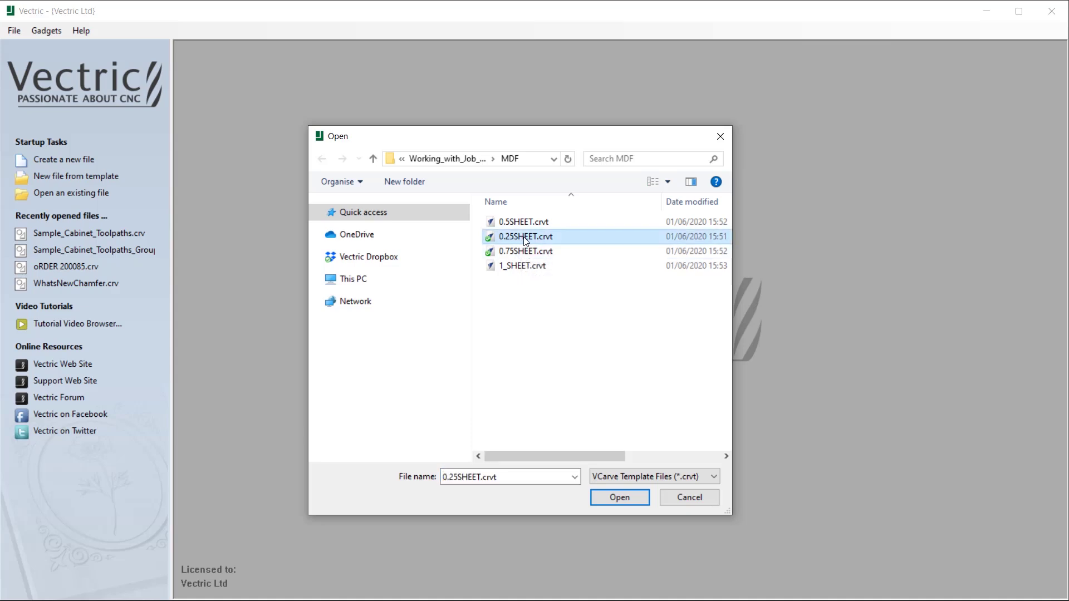
left_click(623, 499)
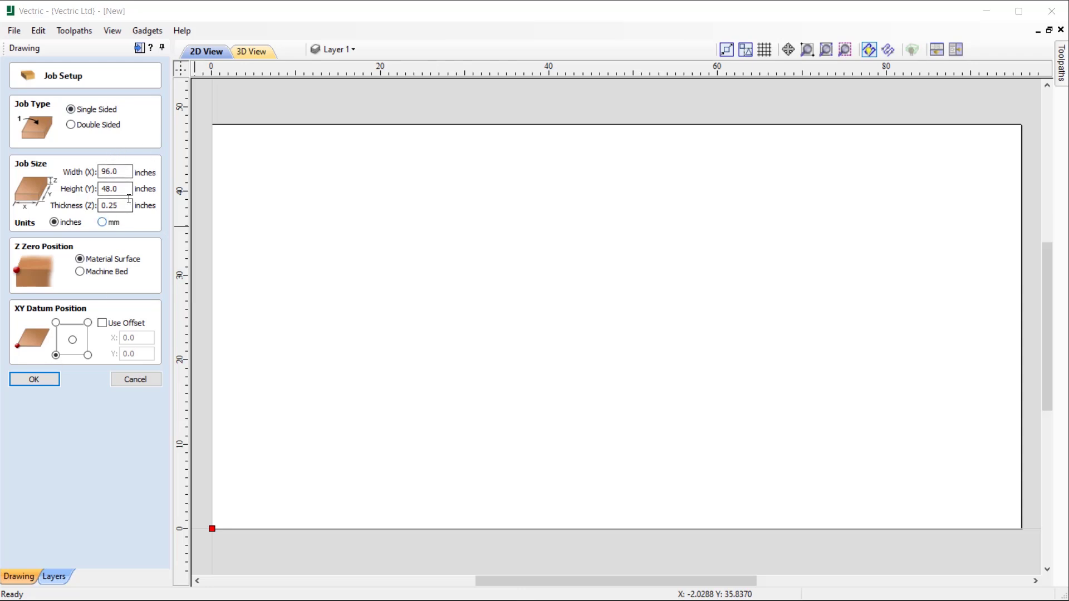
left_click(41, 380)
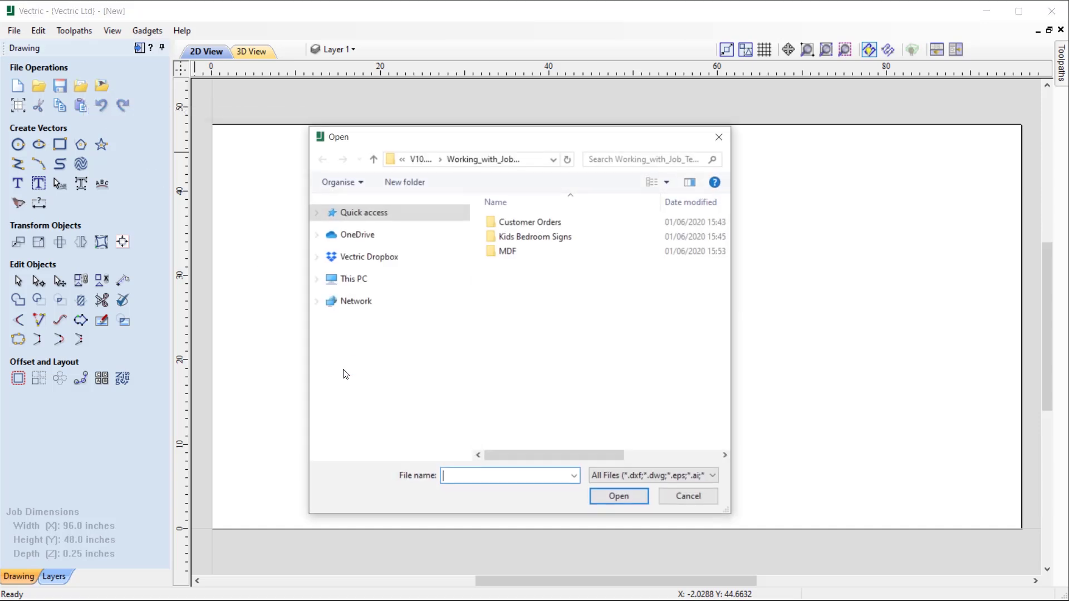
Import the Sample_Cabinet_Toolpaths.dxf vectors from the purchase order folder inside Customer Orders and deselect them
double_click(534, 222)
double_click(539, 223)
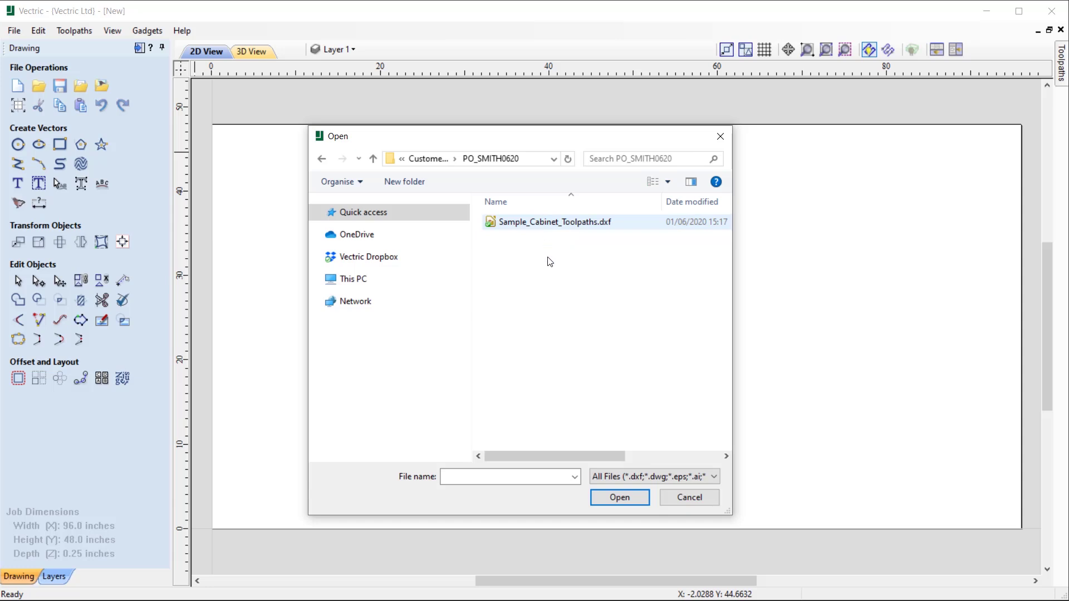
double_click(557, 222)
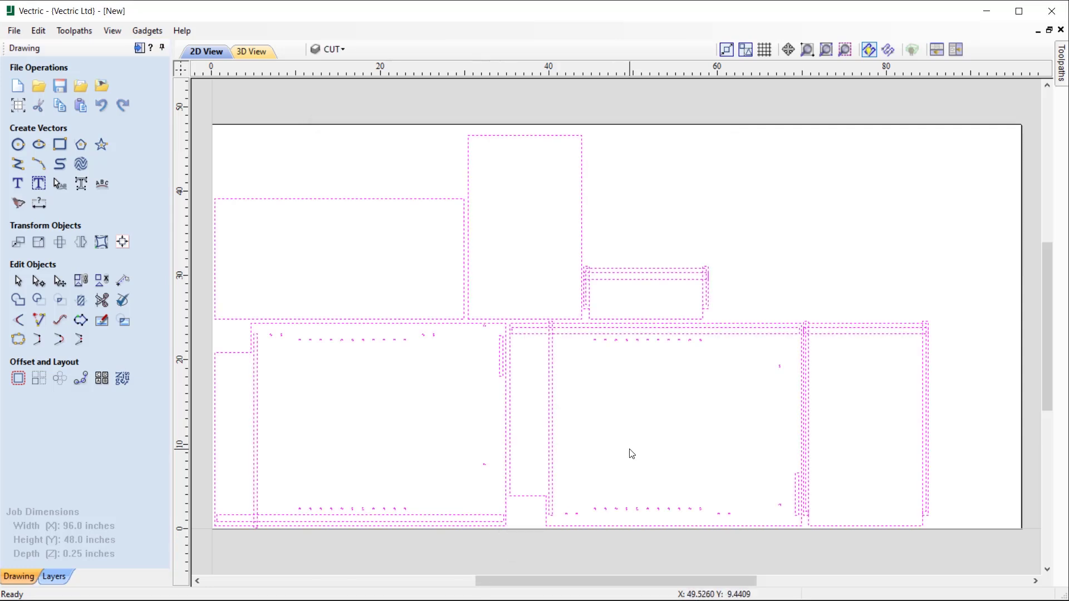
left_click(632, 454)
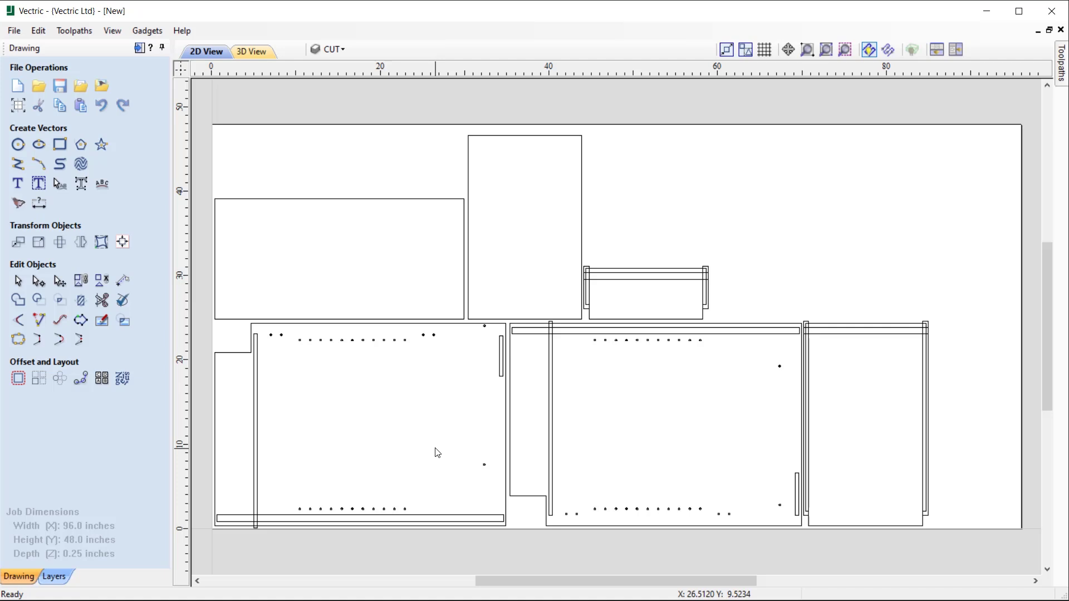
Save the imported job as a VCarve .crv file in the customer's purchase order folder, named after that purchase order
left_click(15, 32)
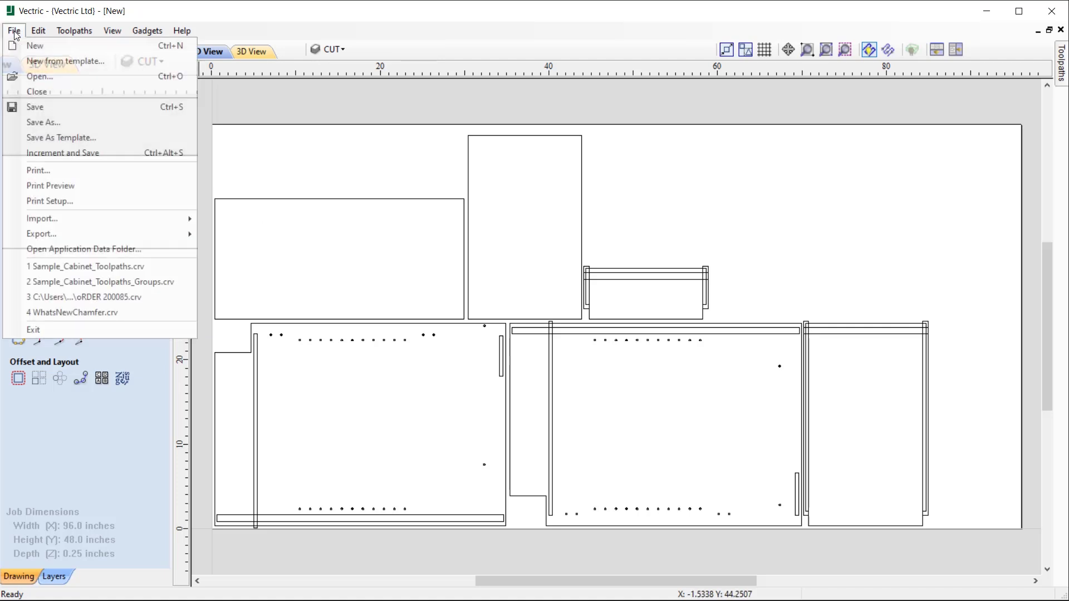
left_click(64, 121)
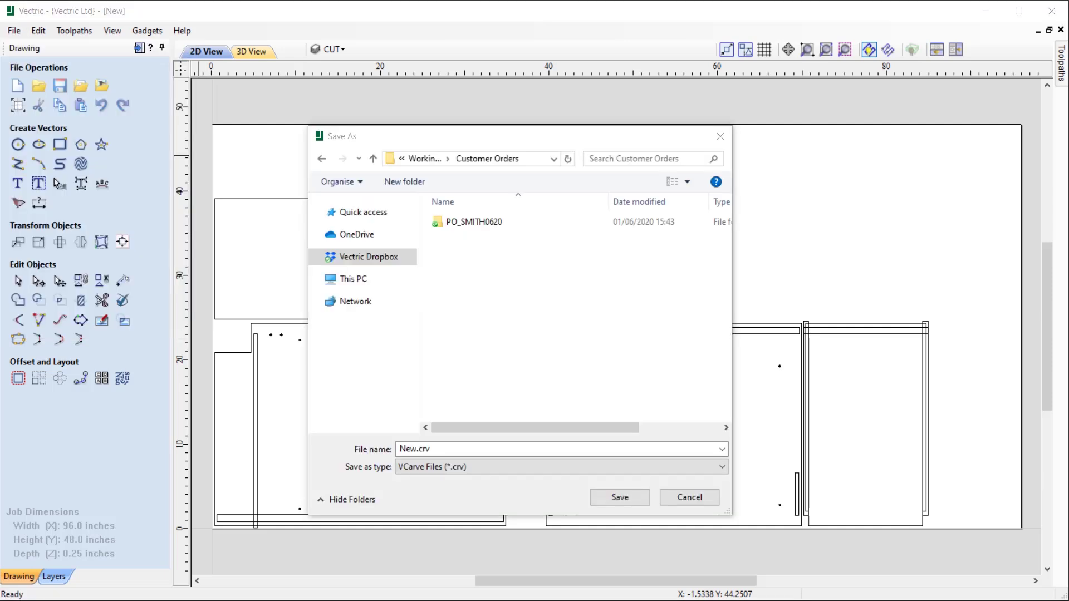
double_click(464, 226)
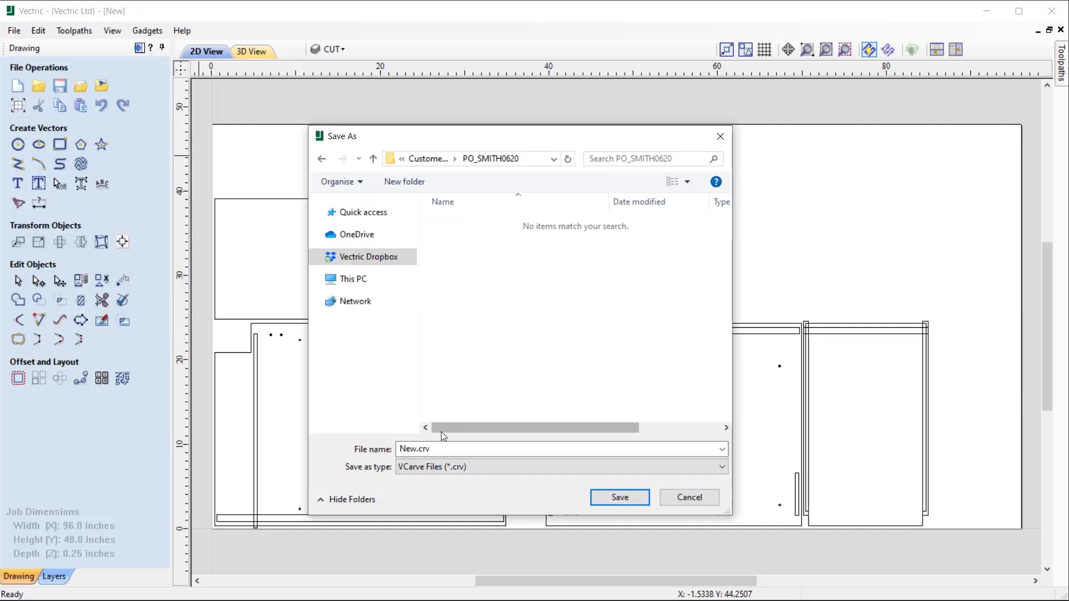
left_click(434, 448)
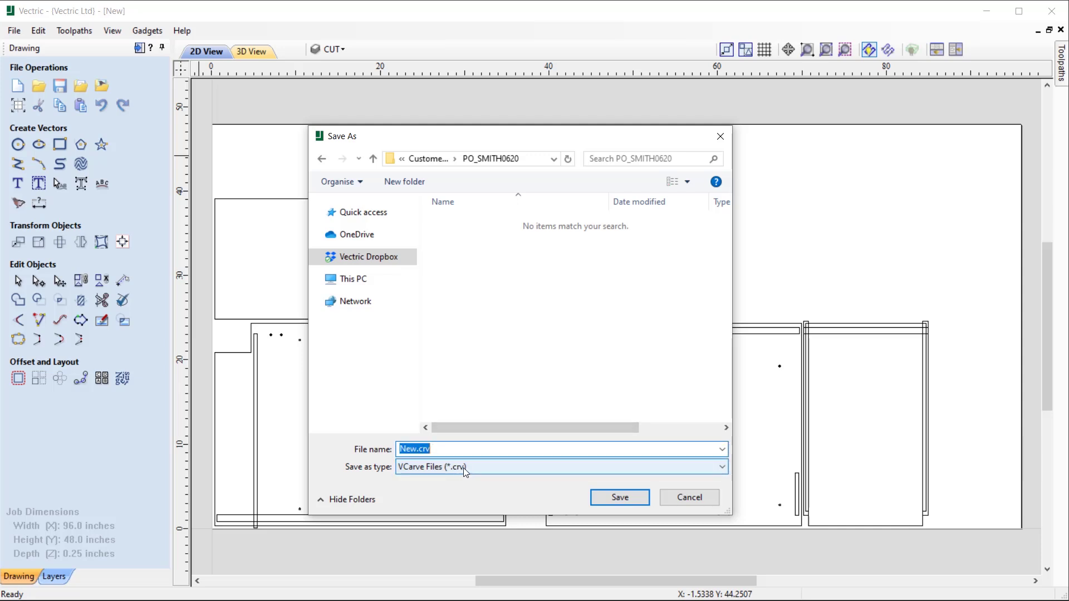
left_click(442, 450)
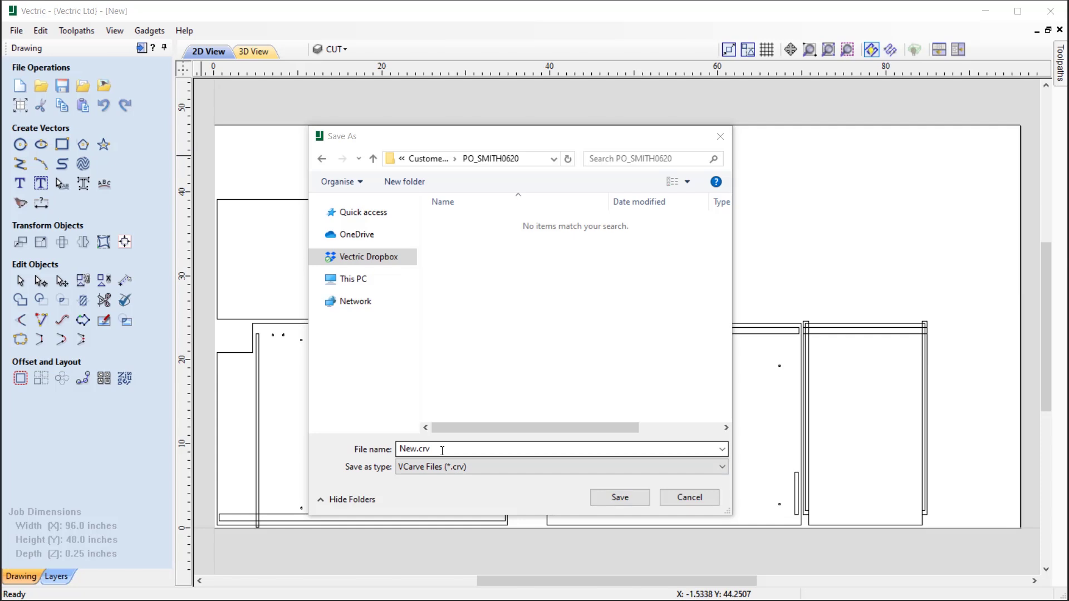
left_click_drag(442, 450, 399, 450)
right_click(406, 450)
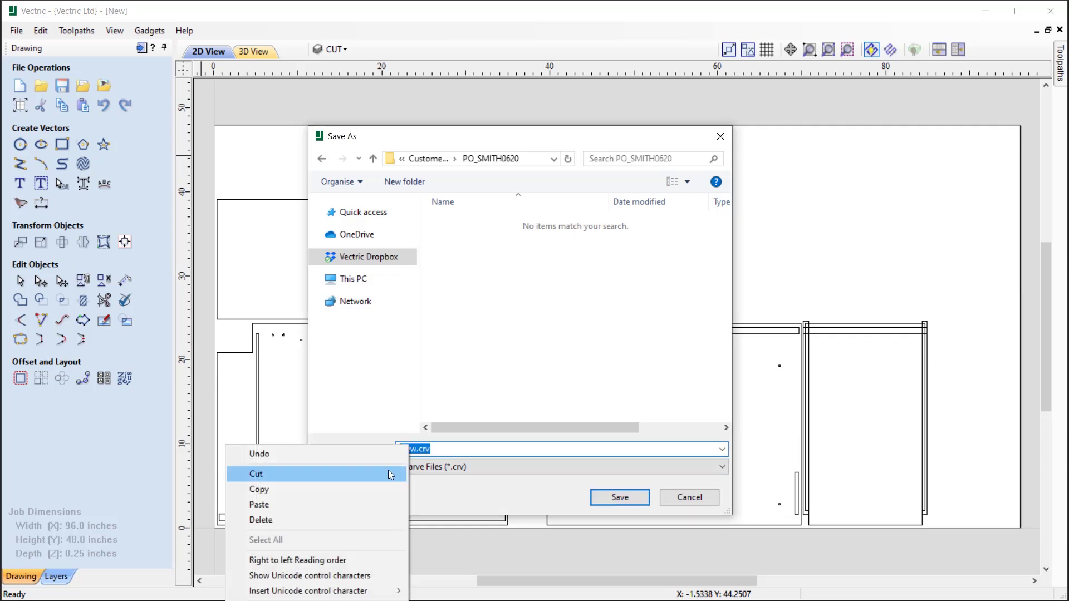
left_click(384, 505)
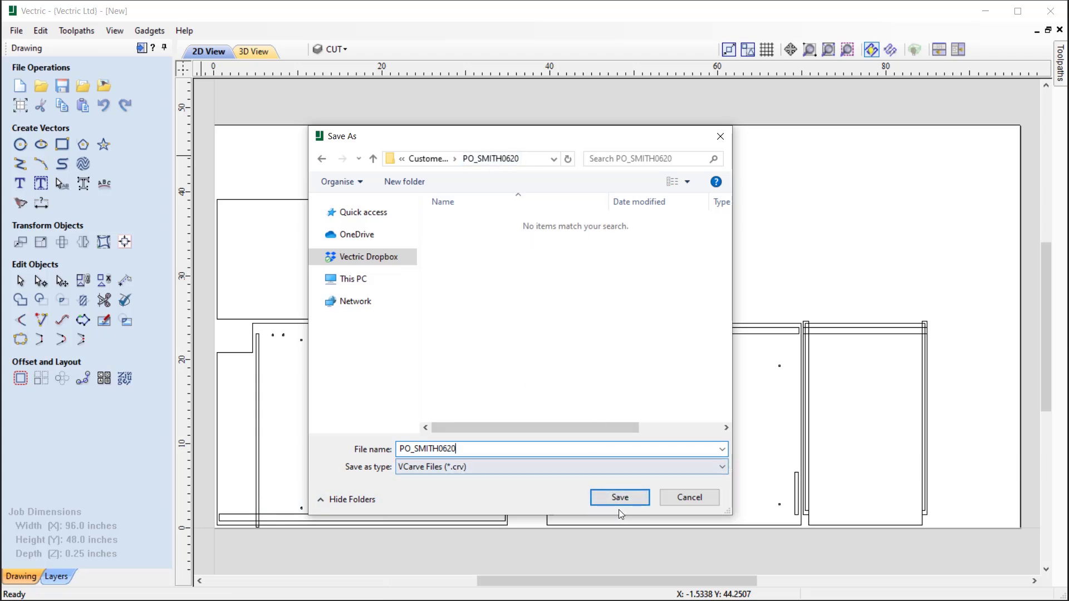
left_click(630, 497)
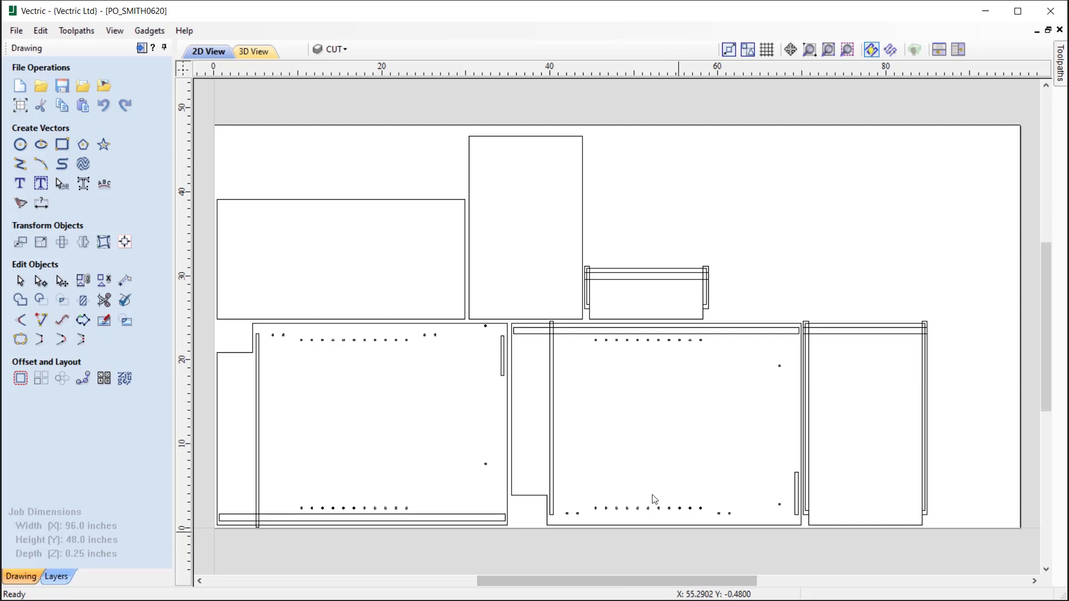
Close the order file and create a new file from the 0.25SHEET.crvt template, accepting its job setup
left_click(16, 31)
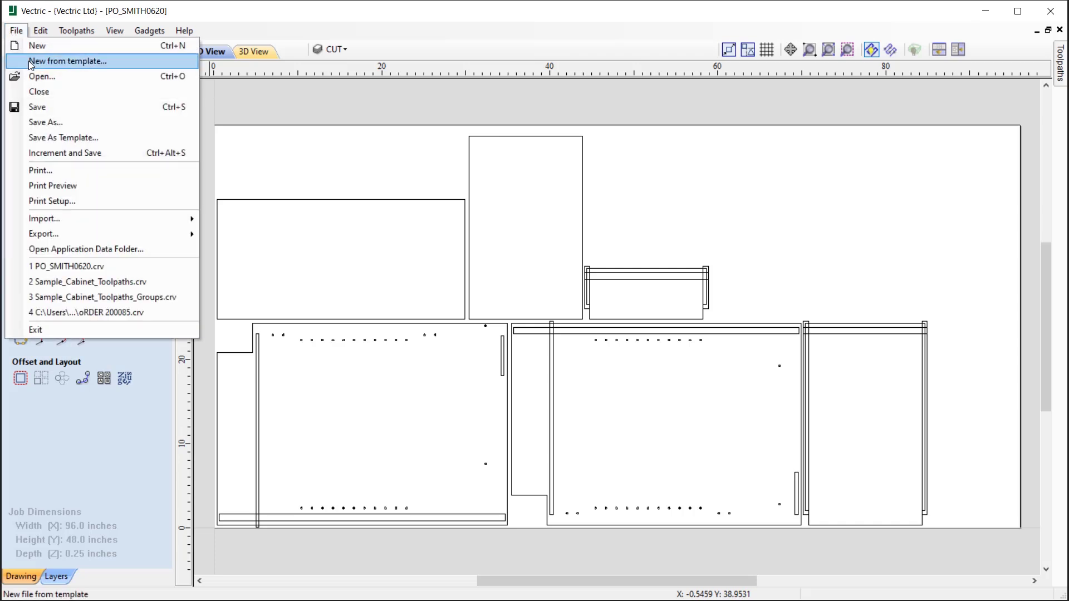
left_click(43, 89)
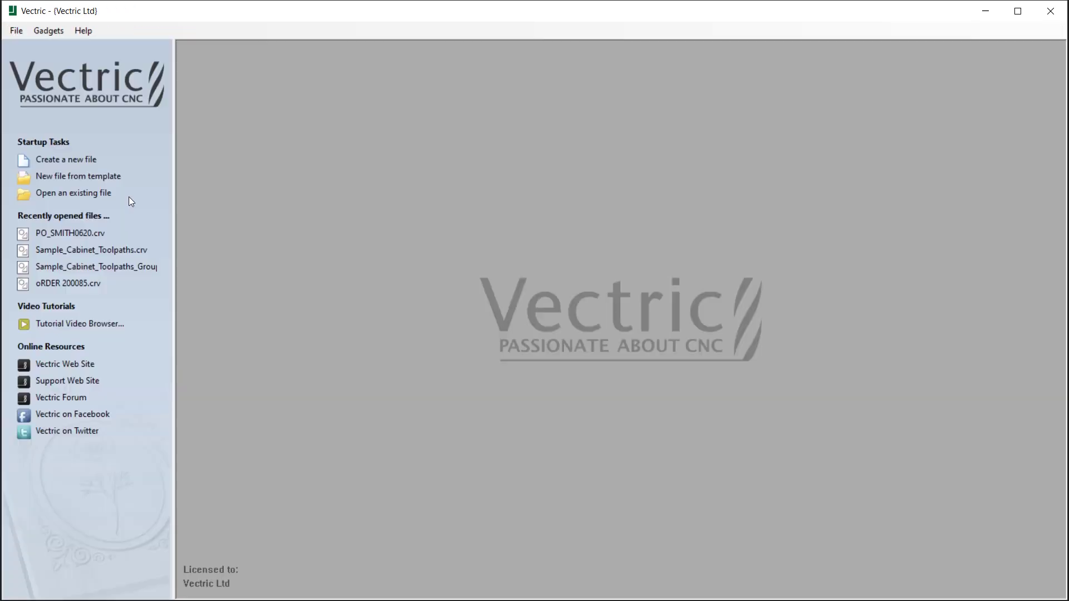
left_click(88, 176)
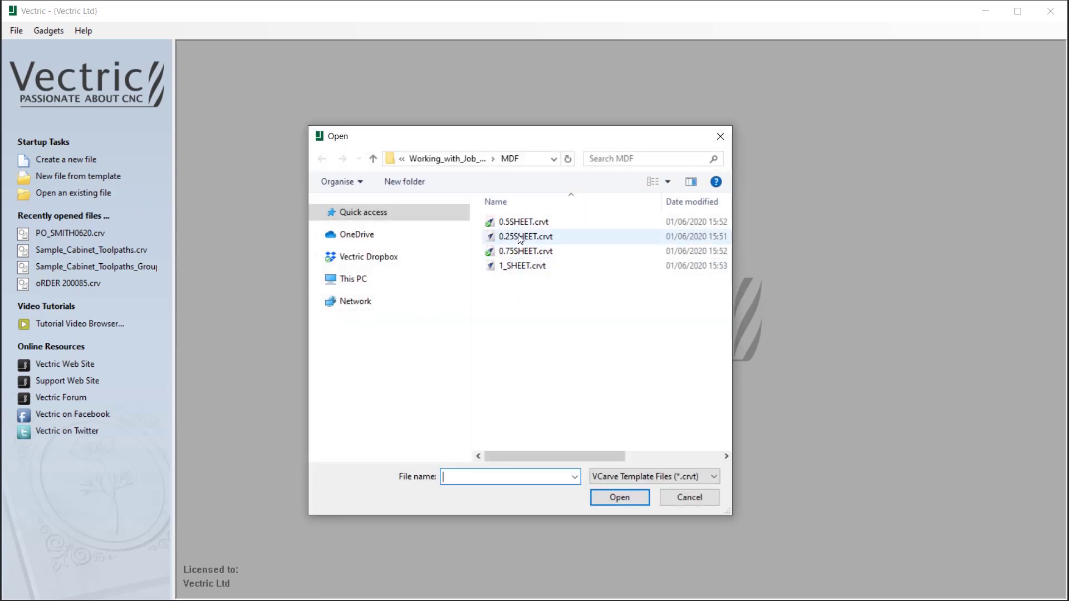
double_click(520, 239)
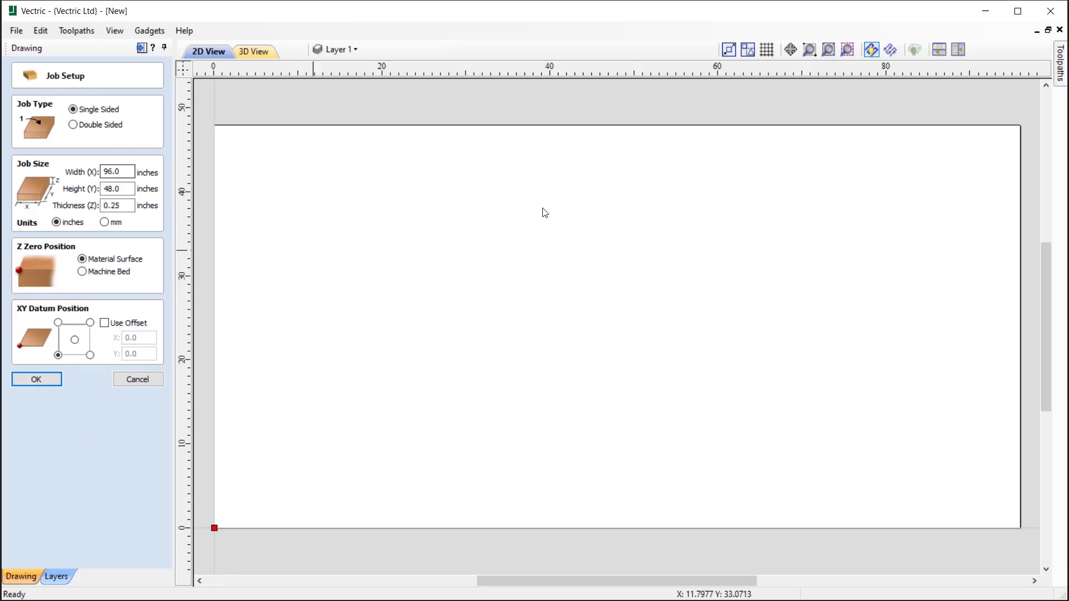
left_click(35, 379)
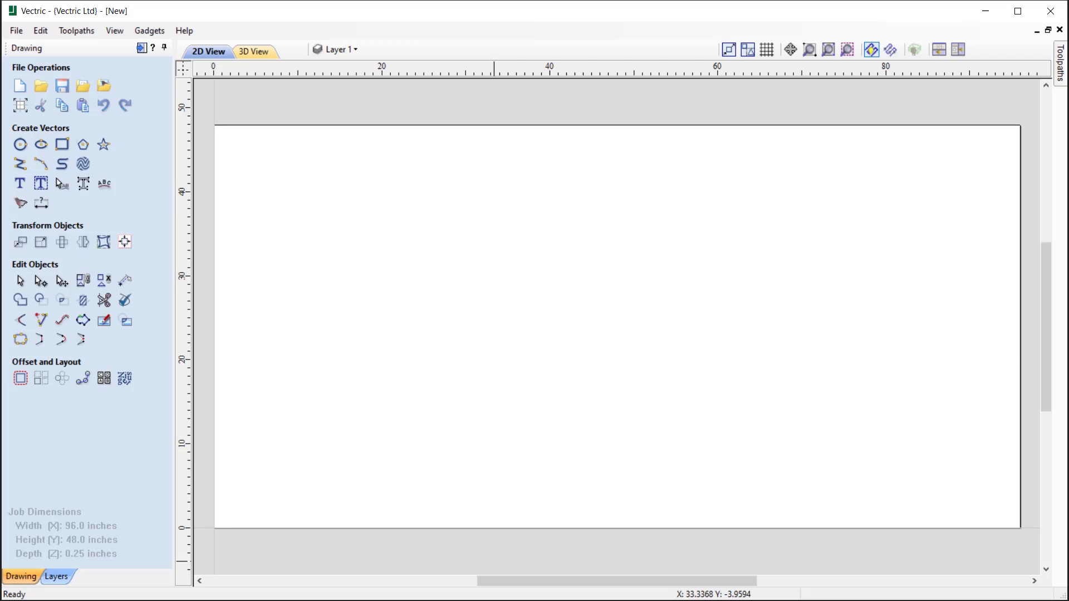
Switch to File Explorer to check the saved job file in the purchase order folder, closing the window when done
key("alt+Tab")
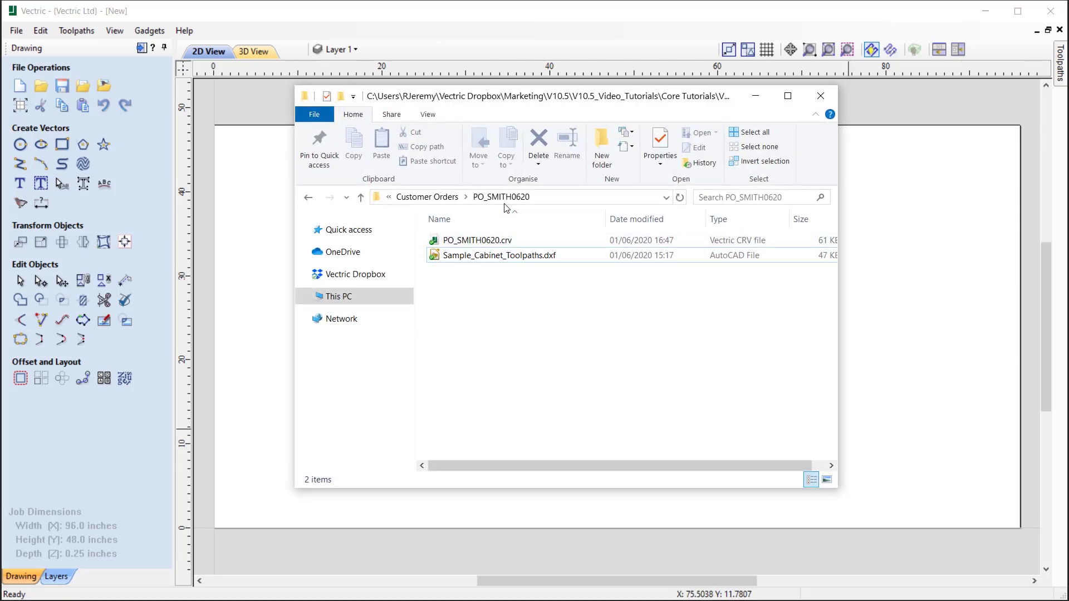
left_click(476, 245)
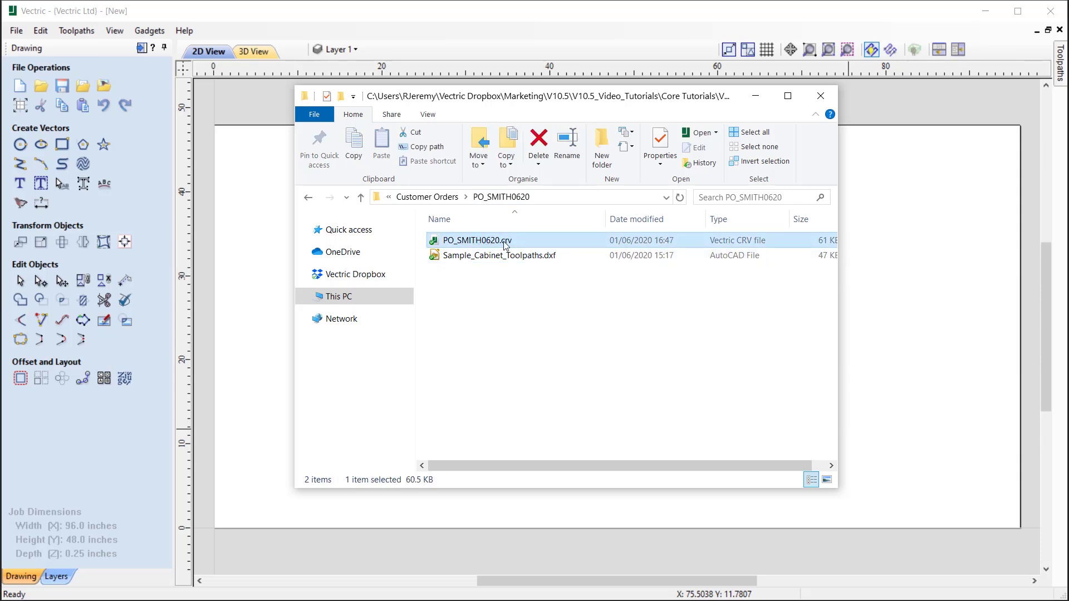
left_click(821, 96)
Open the saved purchase order .crv job, discarding the changes in the blank new file
left_click(18, 32)
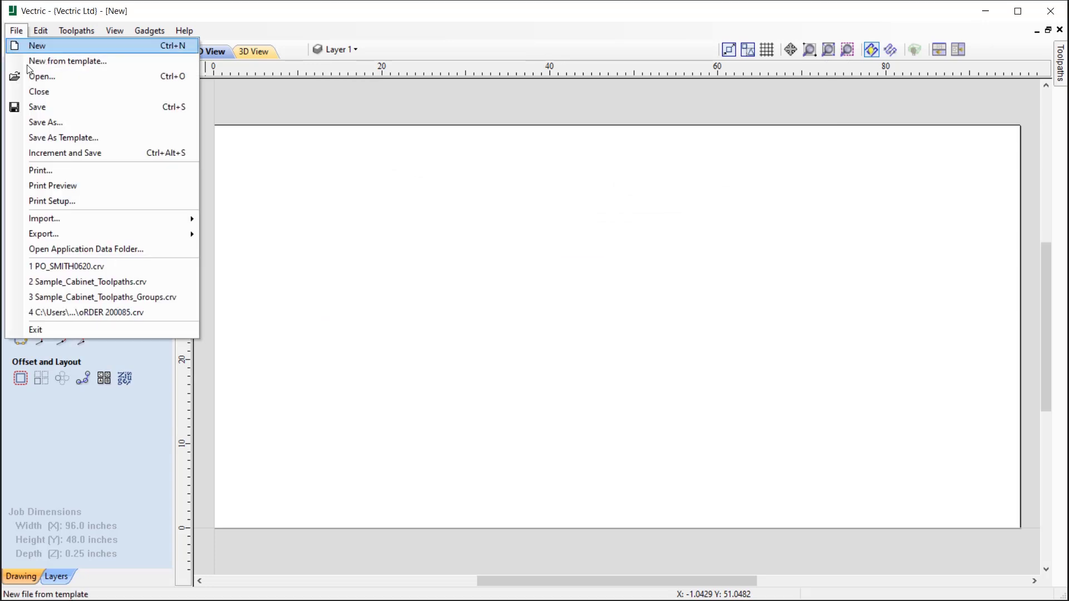
left_click(56, 75)
left_click(538, 223)
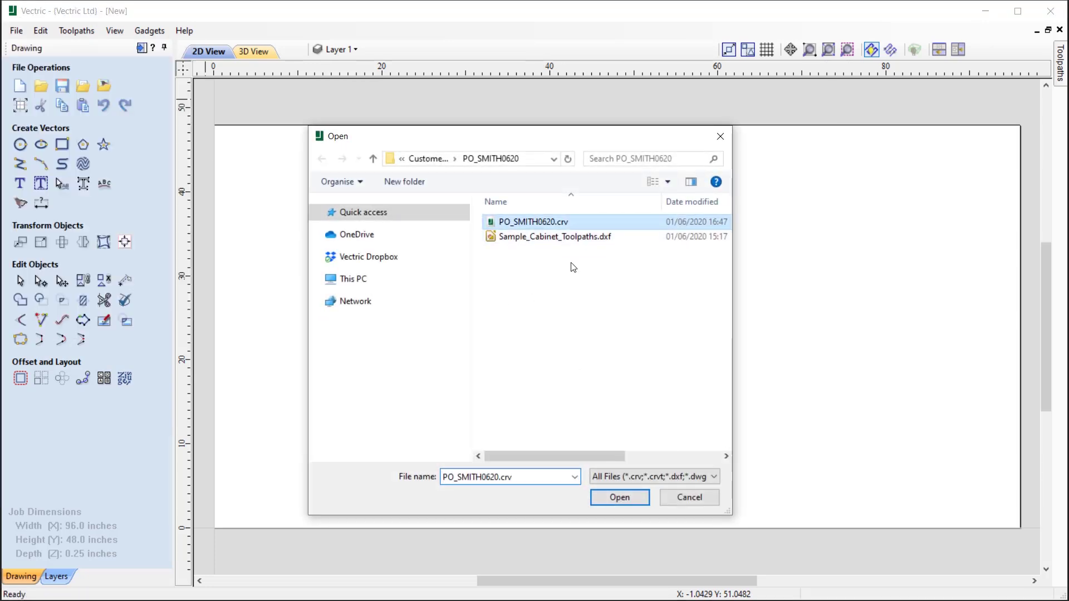
left_click(615, 497)
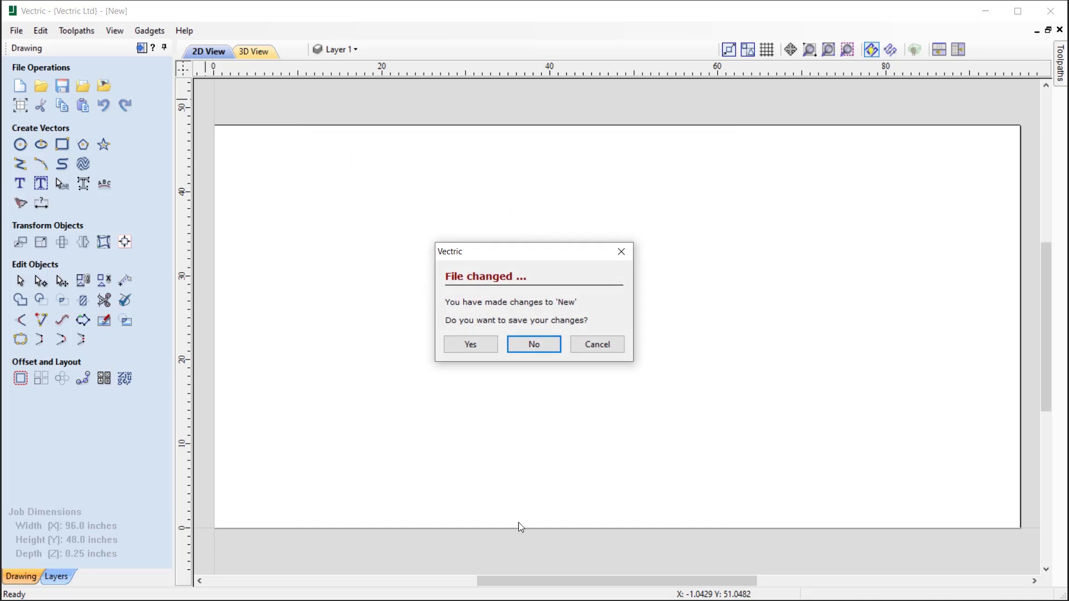
left_click(533, 343)
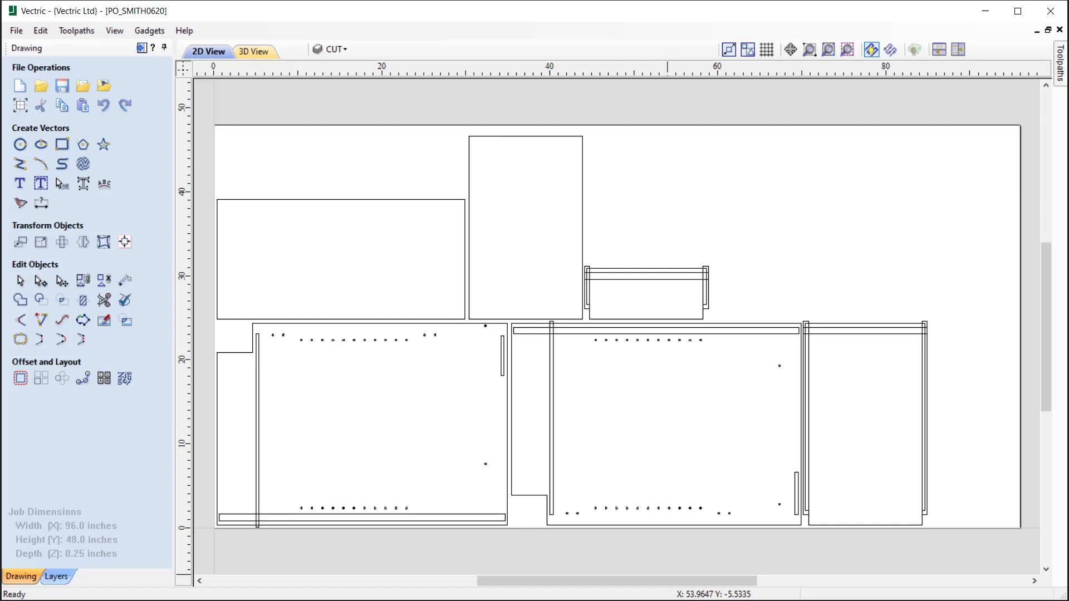
Create a new file from the 0.5SHEET.crvt template in the MDF folder and accept its job setup
left_click(16, 31)
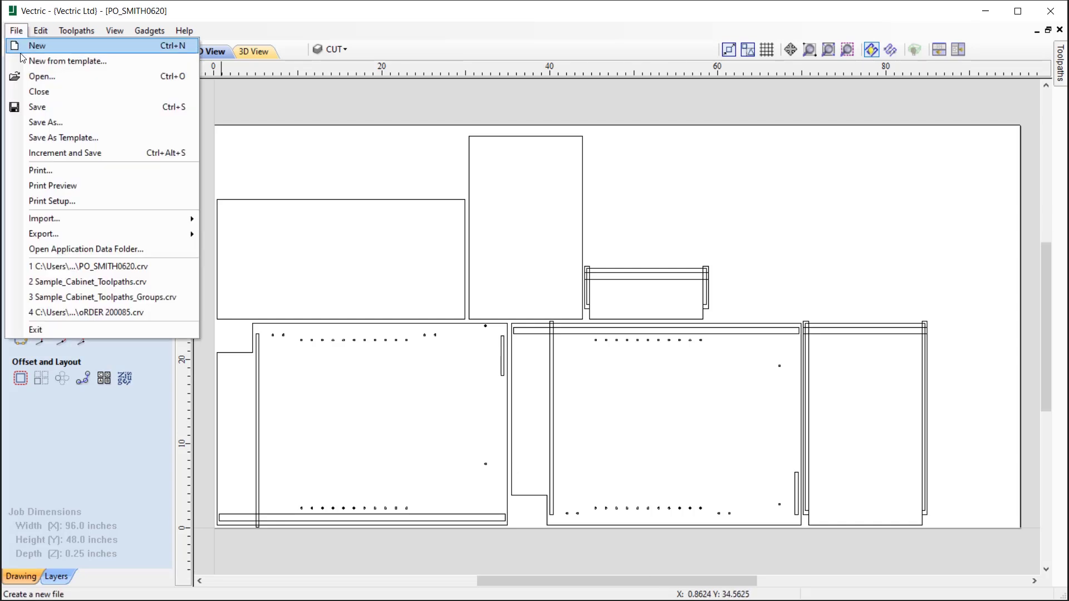
left_click(33, 60)
left_click(523, 223)
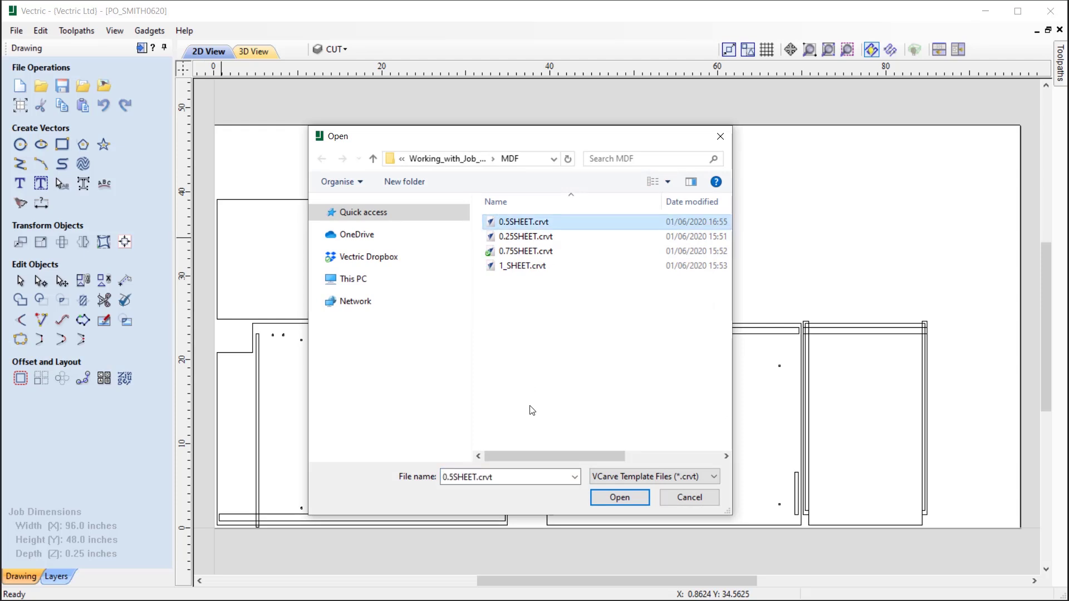
left_click(620, 498)
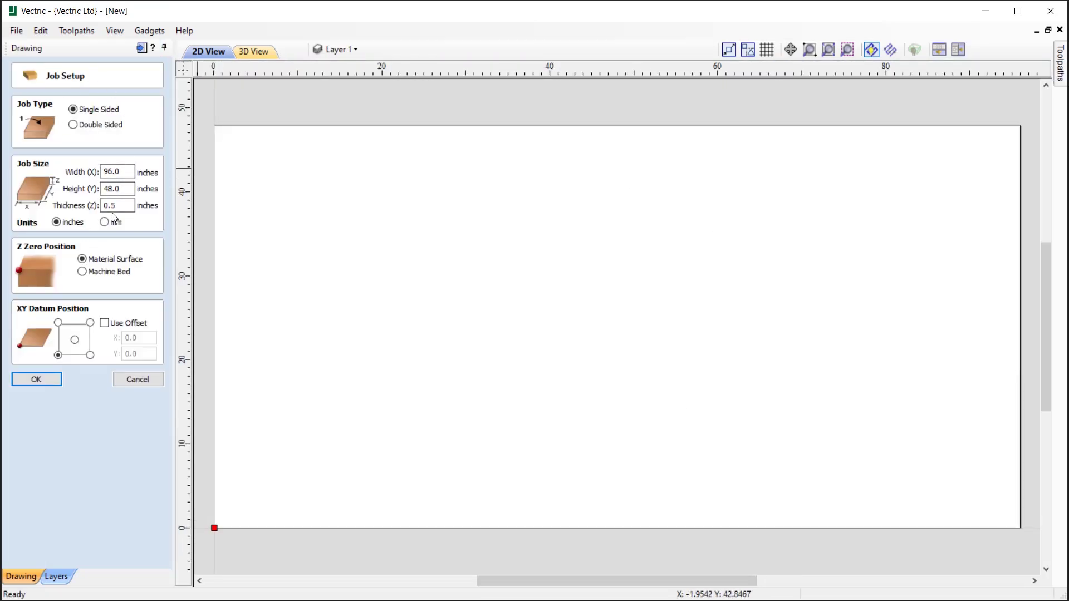
left_click(42, 379)
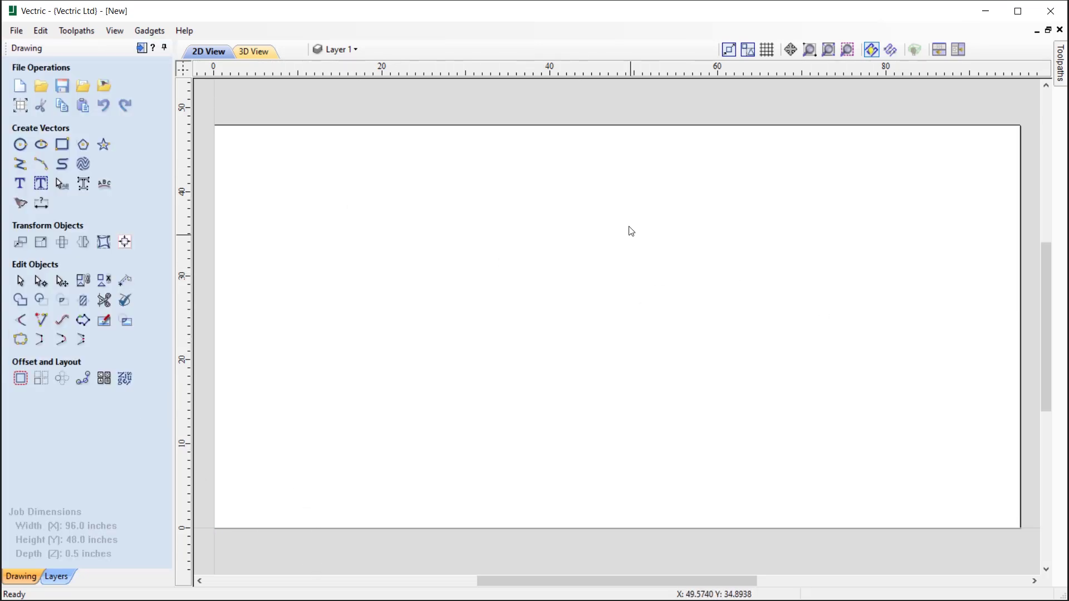
Save the job as a template in the MDF folder, overwriting the existing 0.5SHEET.crvt
left_click(22, 33)
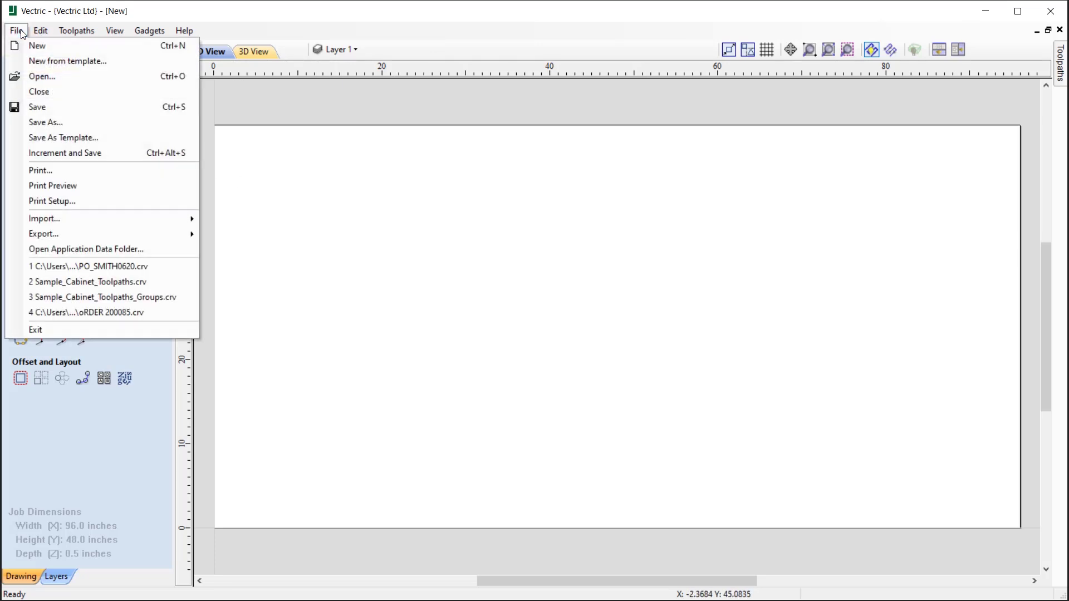
left_click(73, 137)
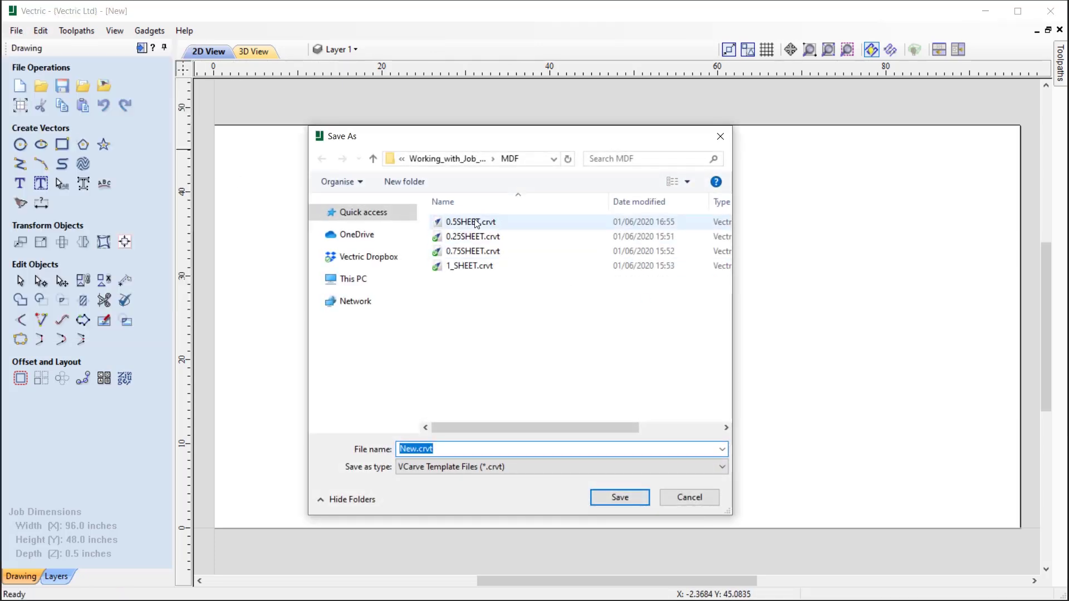
left_click(477, 221)
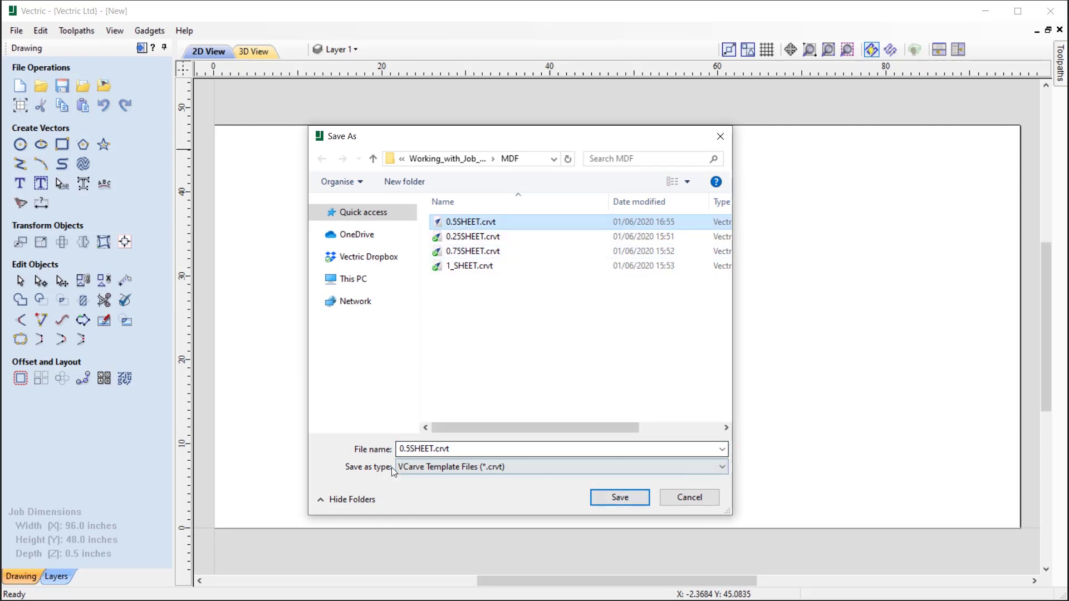
left_click(618, 498)
left_click(574, 345)
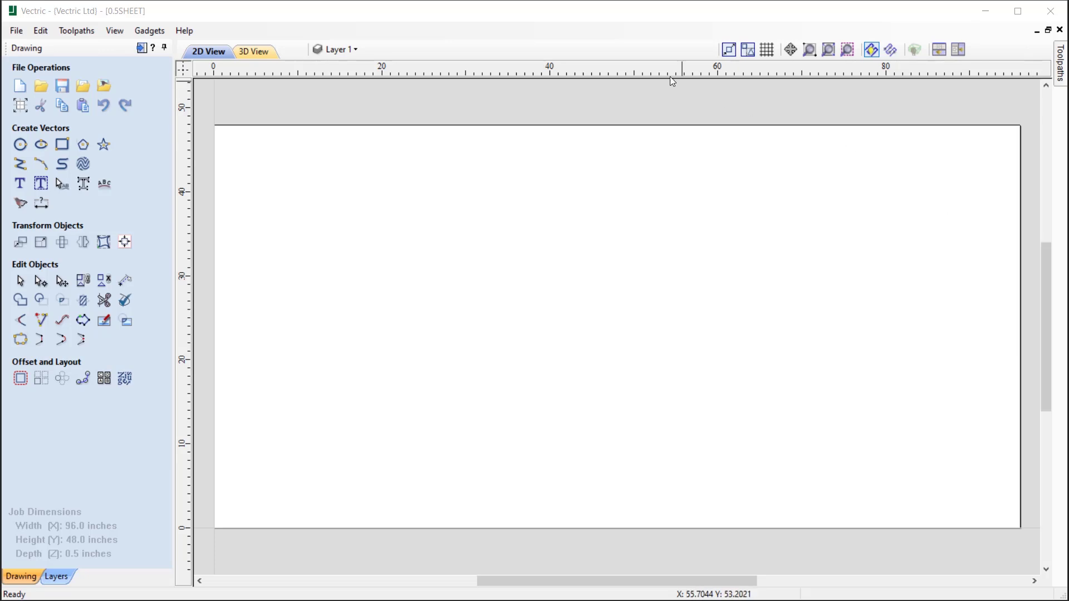
Close the 0.5SHEET file without saving its changes
left_click(16, 30)
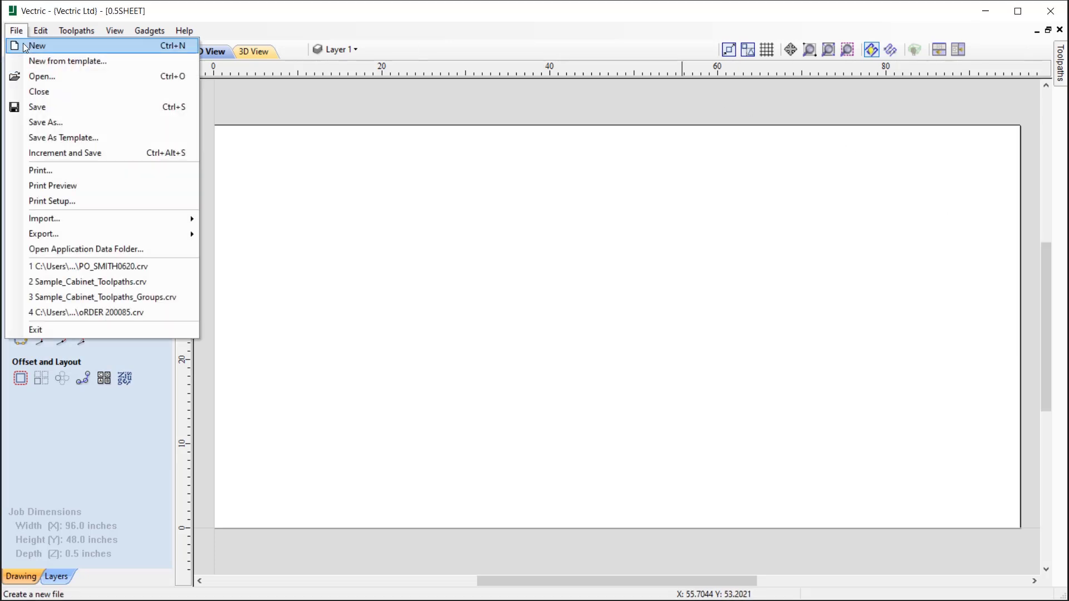
left_click(55, 90)
left_click(544, 344)
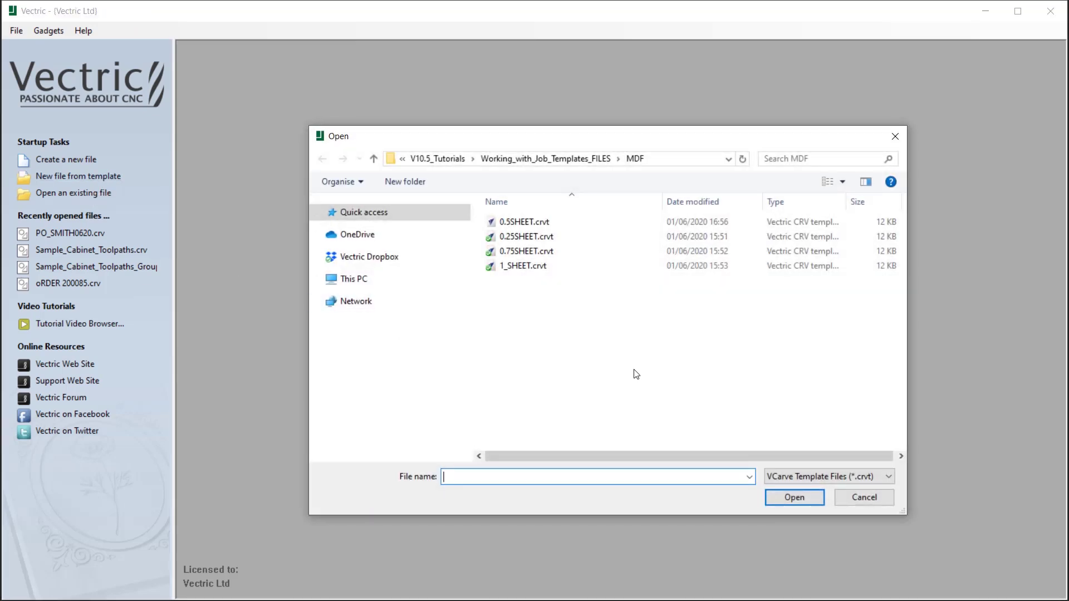
Create a new file from Bedroom Sign Template.crvt in the Kids Bedroom Signs folder and accept its double-sided job setup
left_click(546, 159)
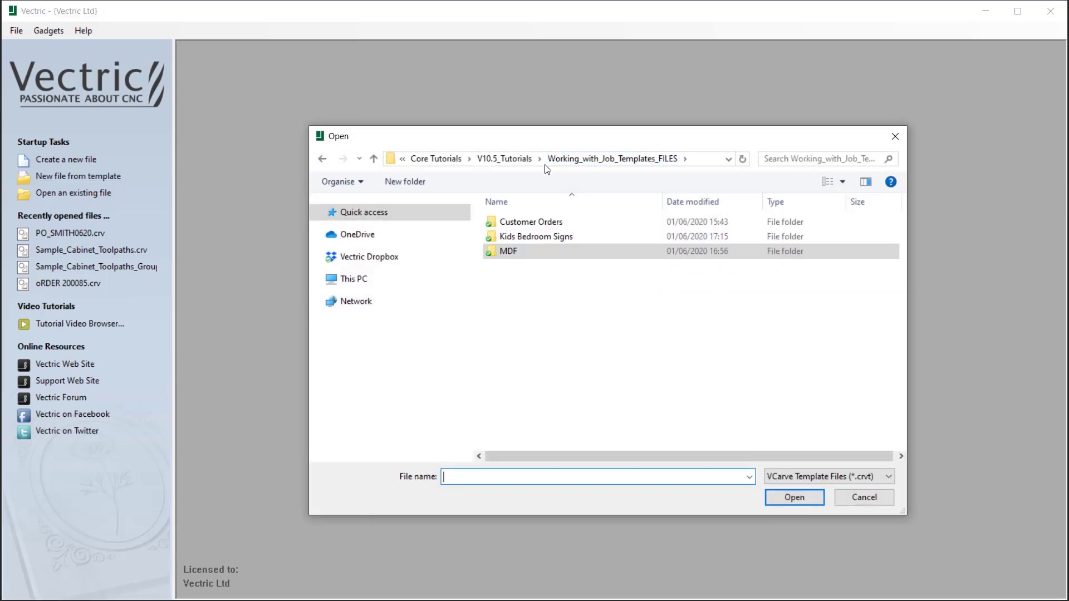
left_click(539, 236)
double_click(539, 236)
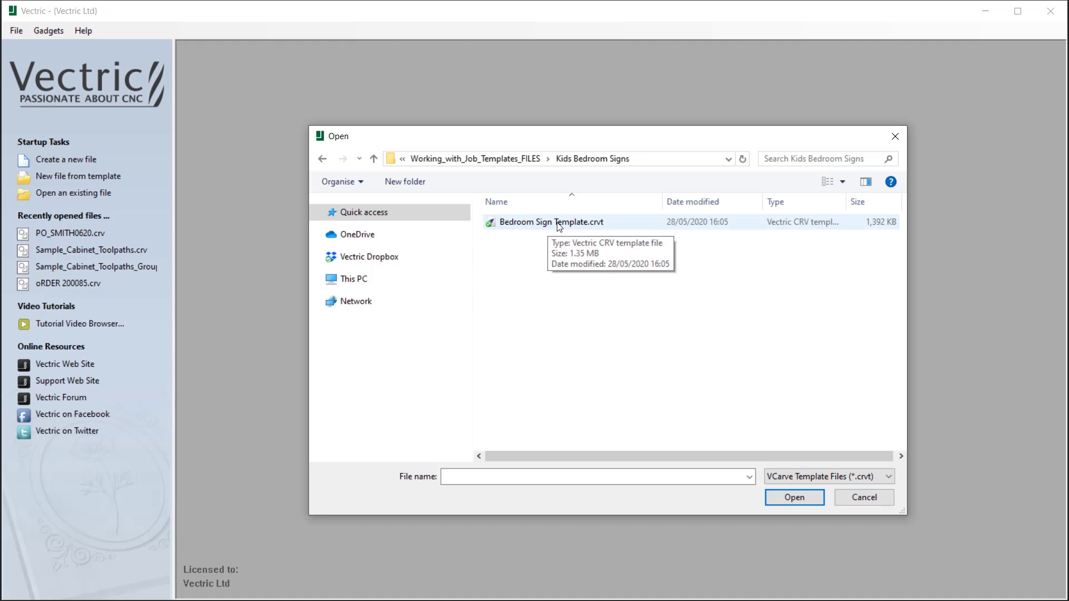
double_click(617, 223)
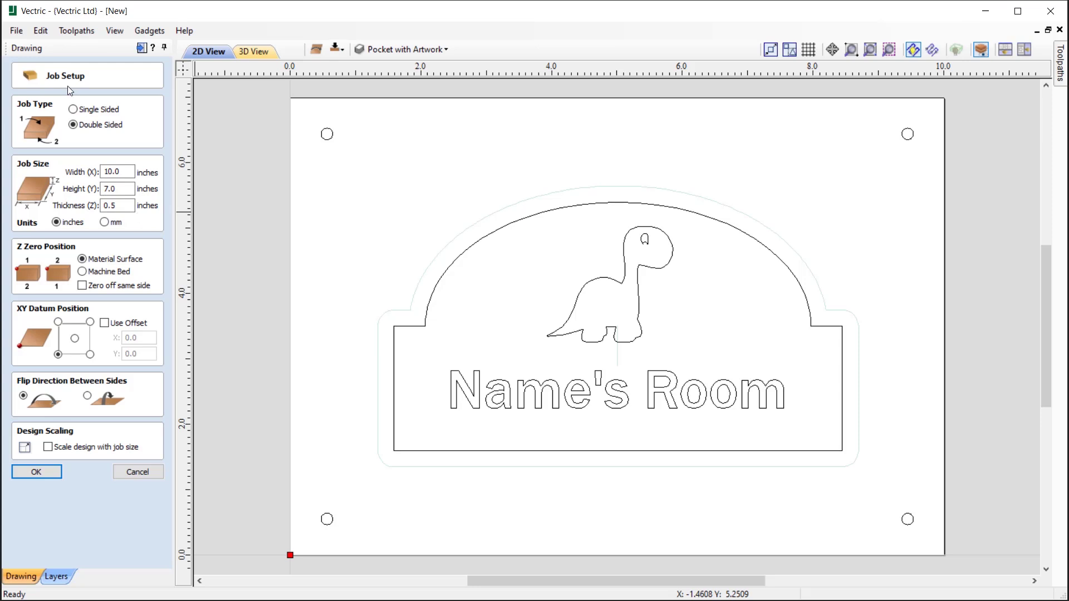
left_click(36, 471)
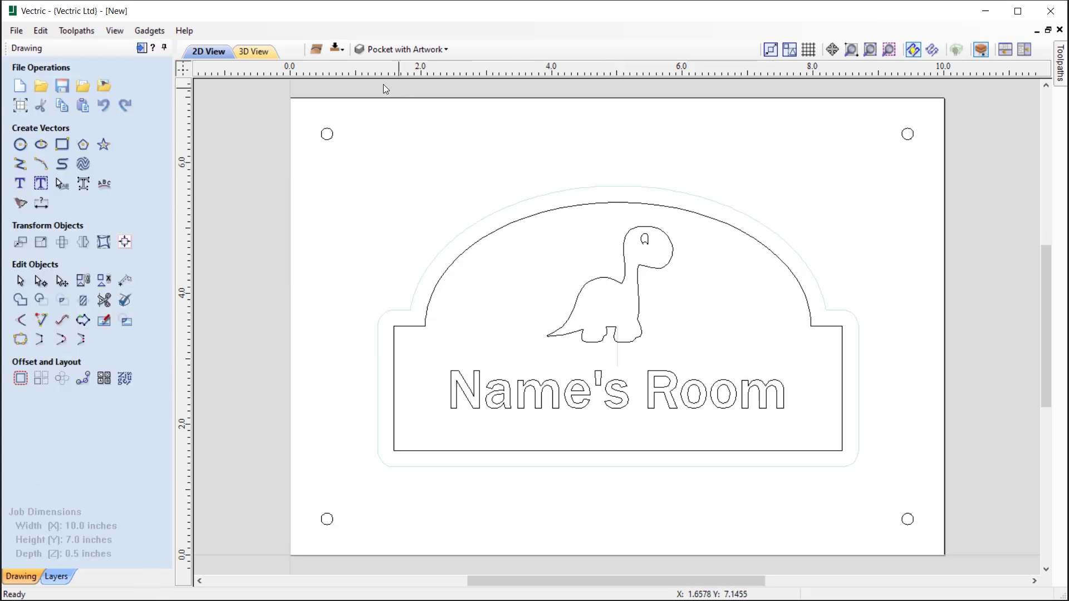
Examine the bottom side of the bedroom sign job and return to its top side
left_click(336, 50)
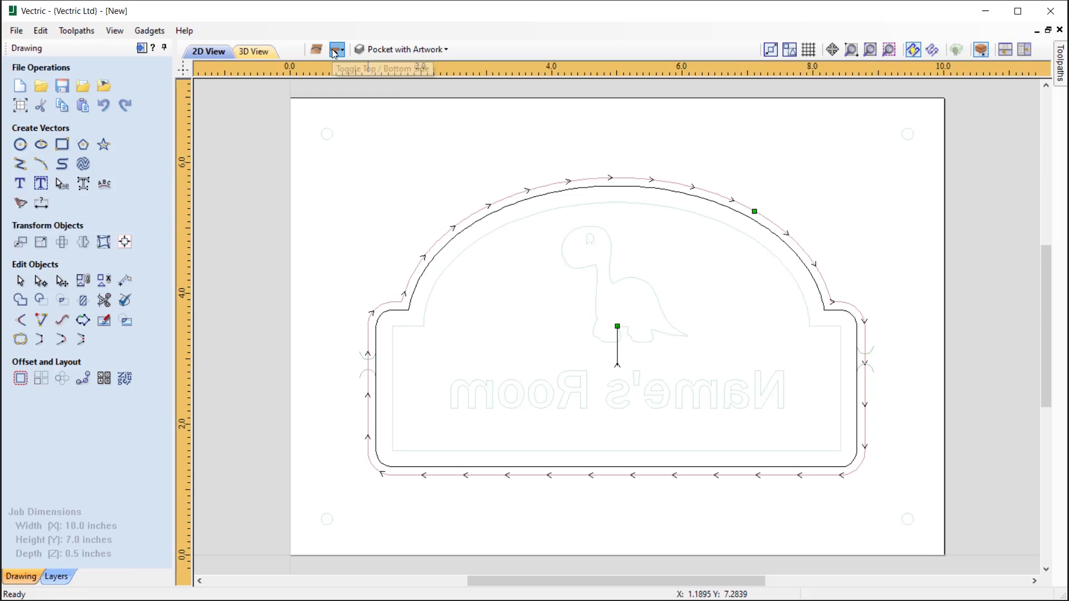
left_click(335, 51)
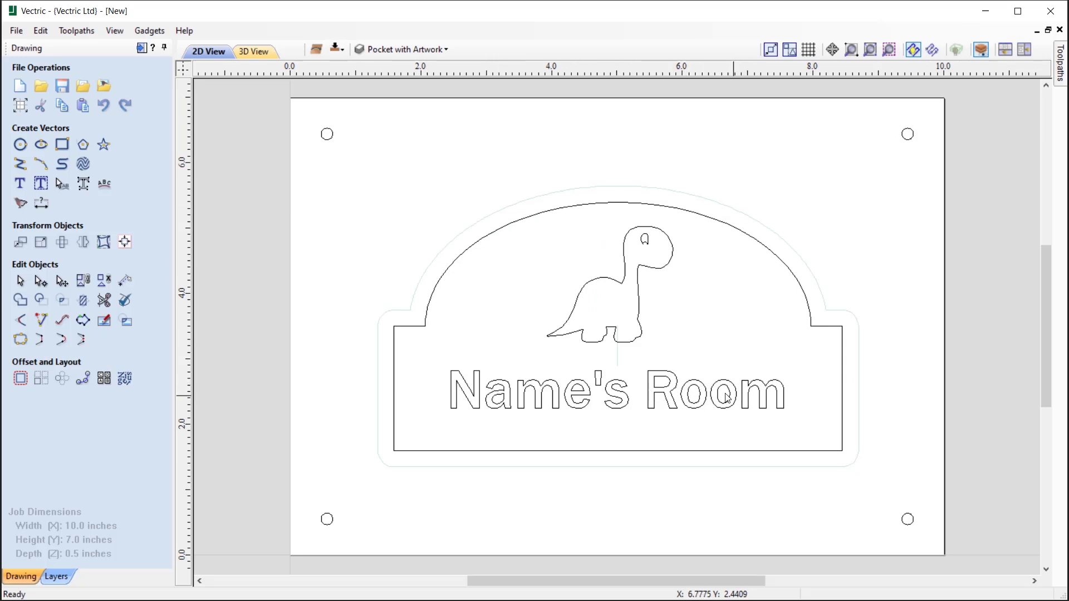
Examine the sign's text, dinosaur artwork and pocket border on the top side, and the vectors on the bottom side
left_click(493, 391)
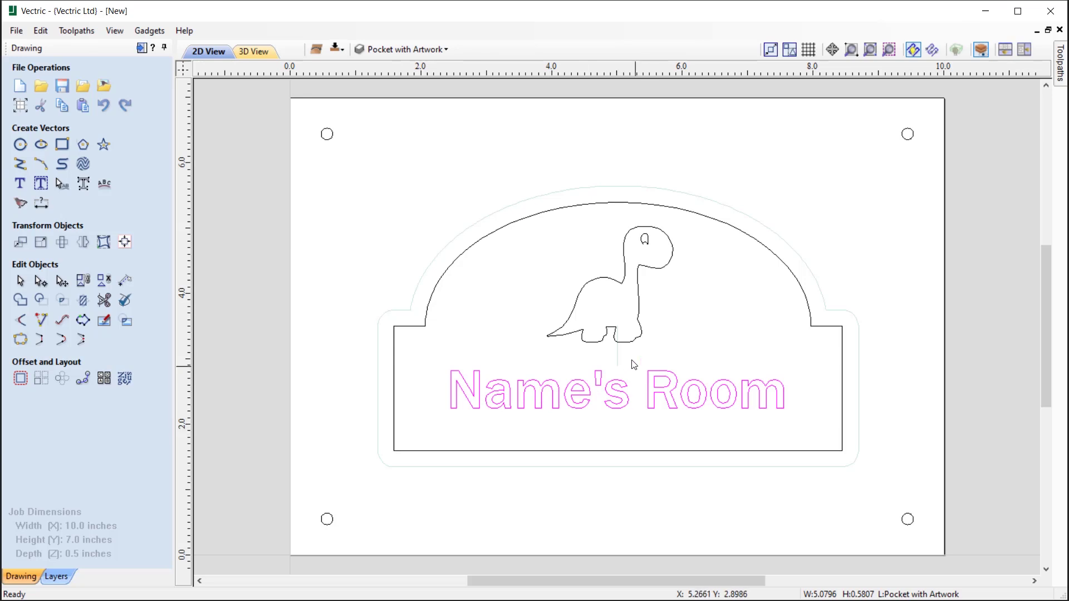
left_click(626, 341)
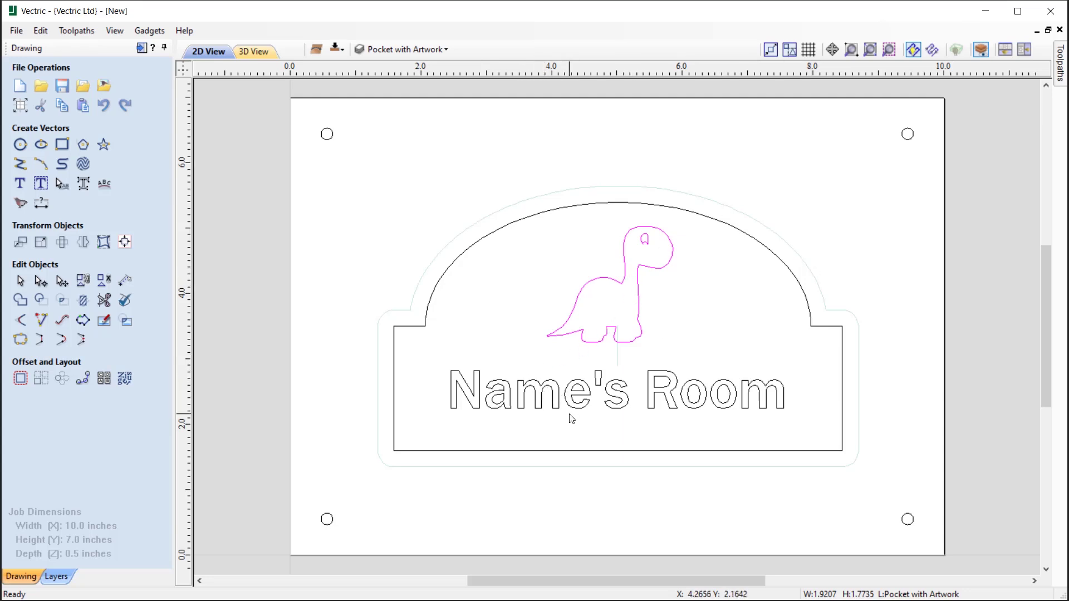
left_click(498, 230)
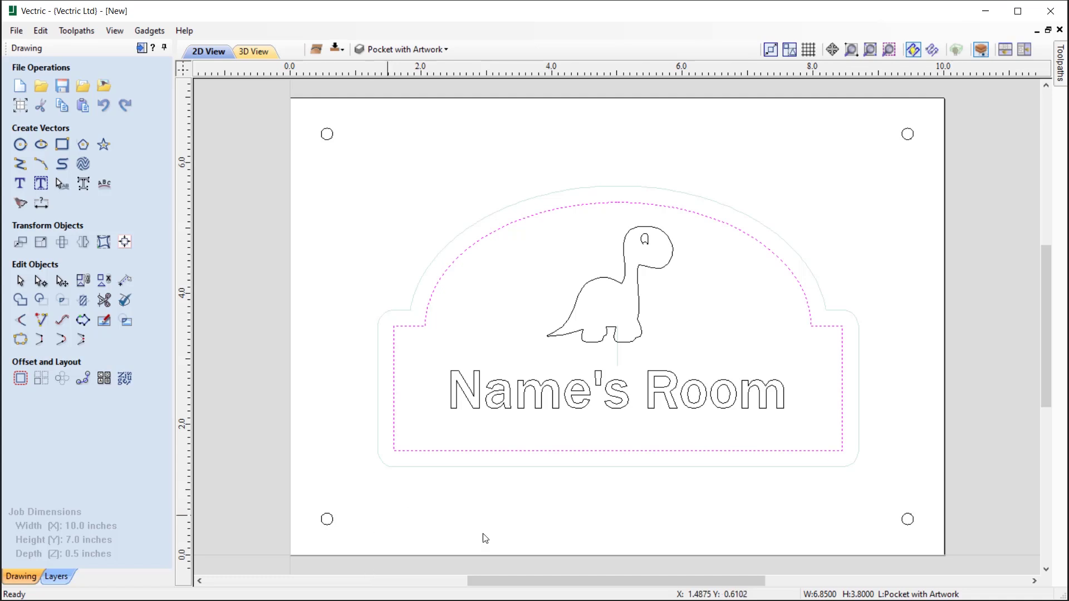
left_click(337, 48)
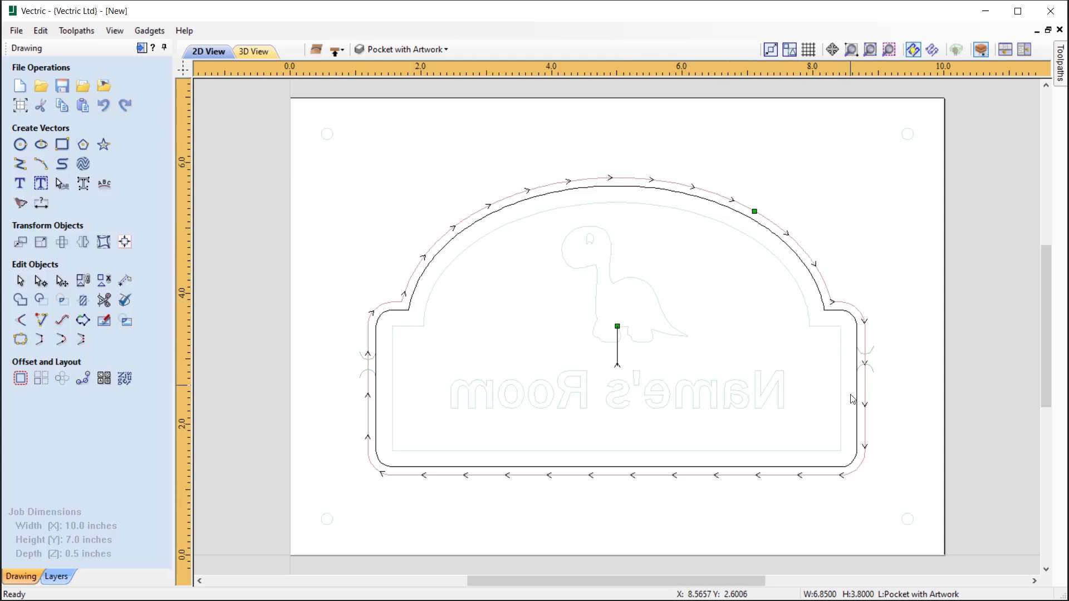
left_click(336, 52)
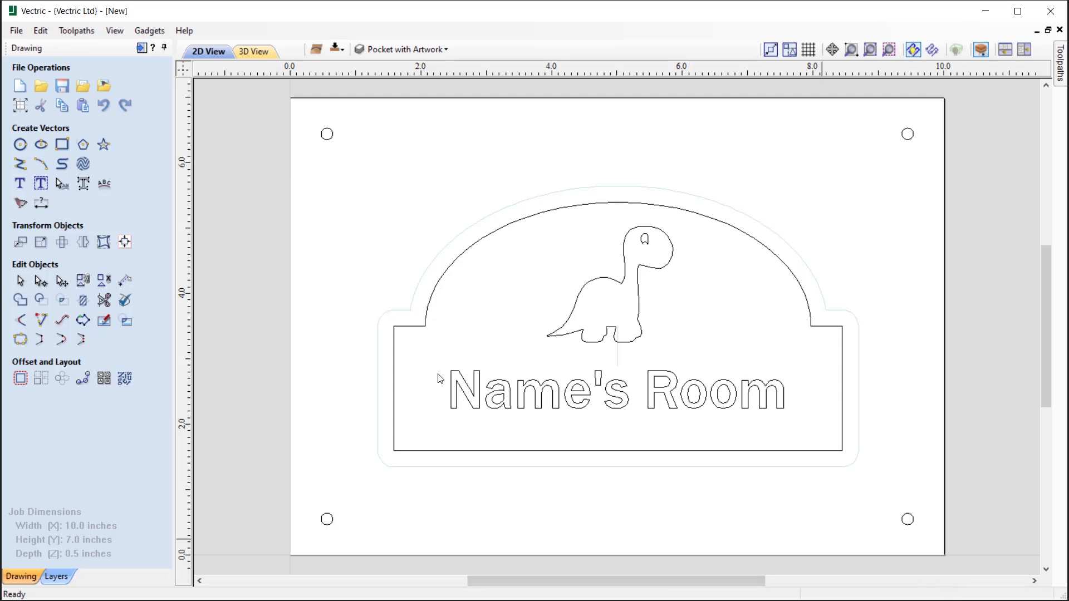
Review the settings of the top side's Pocket 1 toolpath and close it without recalculating
left_click(141, 48)
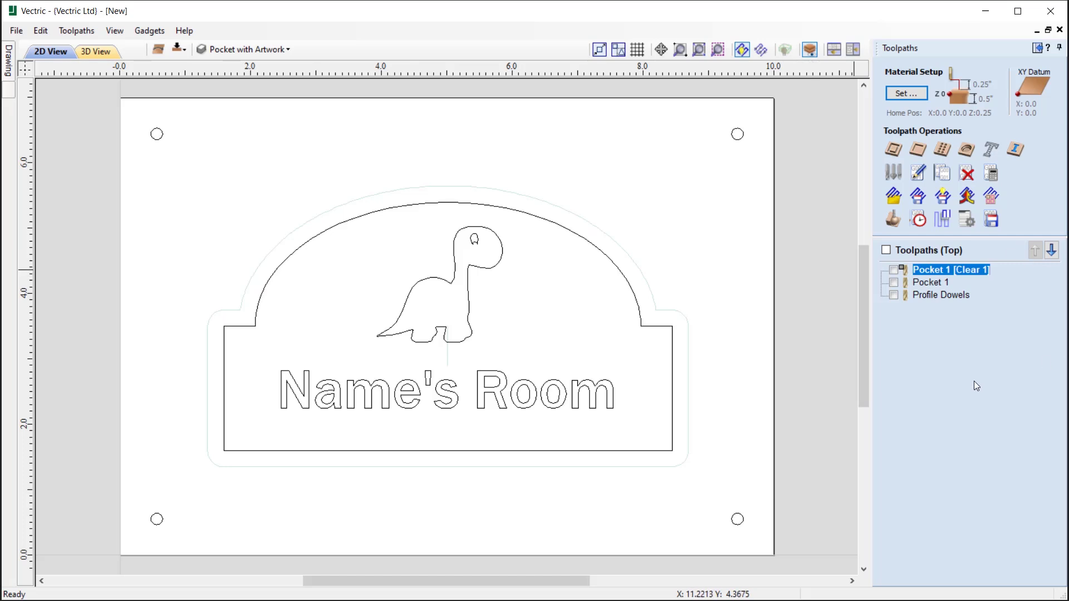
double_click(960, 271)
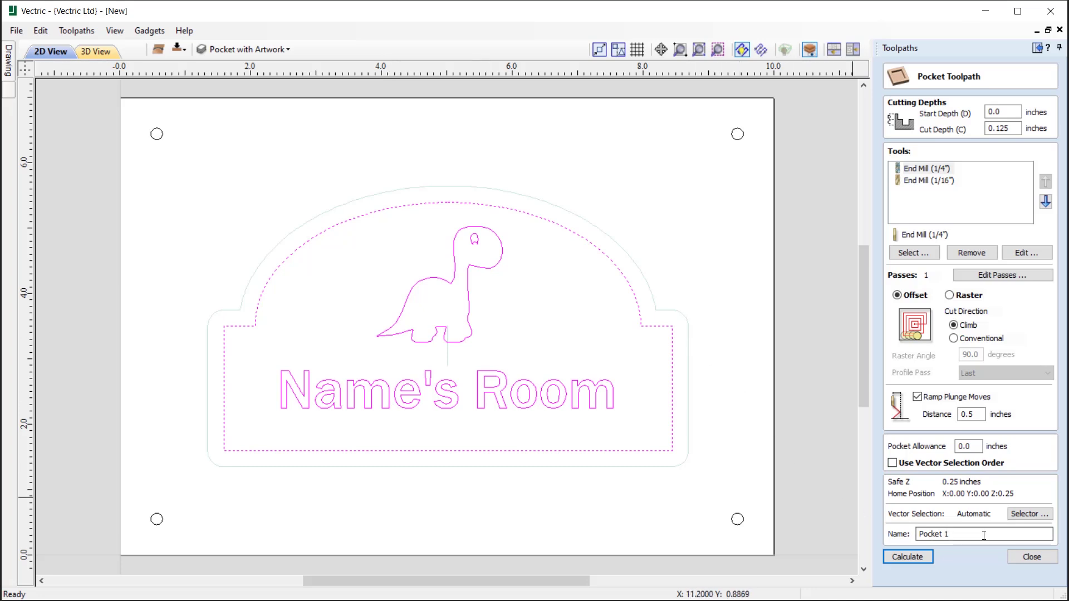
left_click(1031, 557)
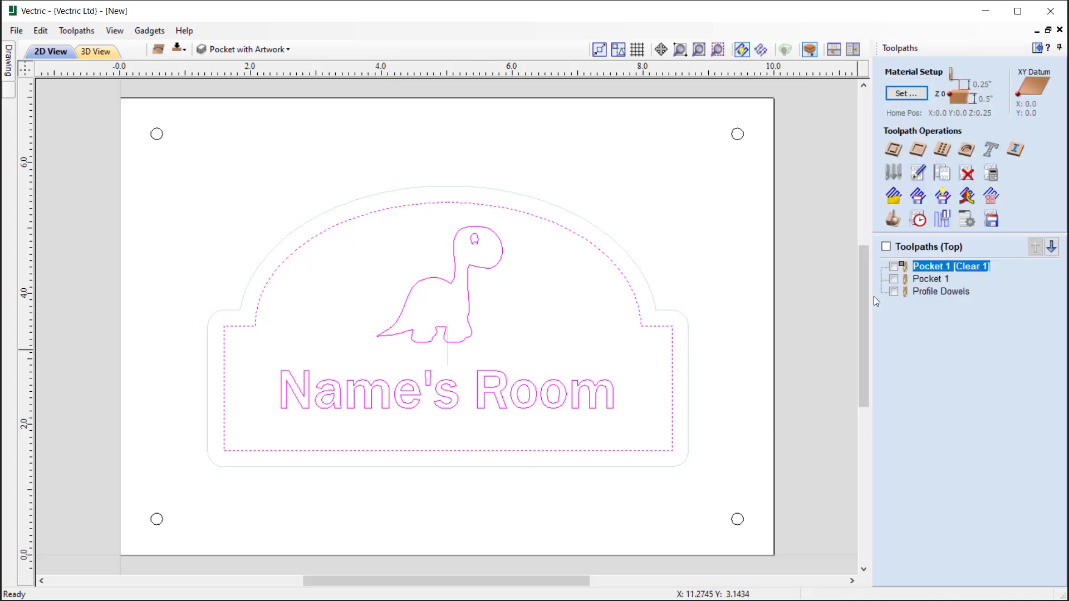
Preview the toolpaths on all sides, inspect the machined sign in 3D from several angles, and return to the 2D view
left_click(893, 219)
left_click(994, 280)
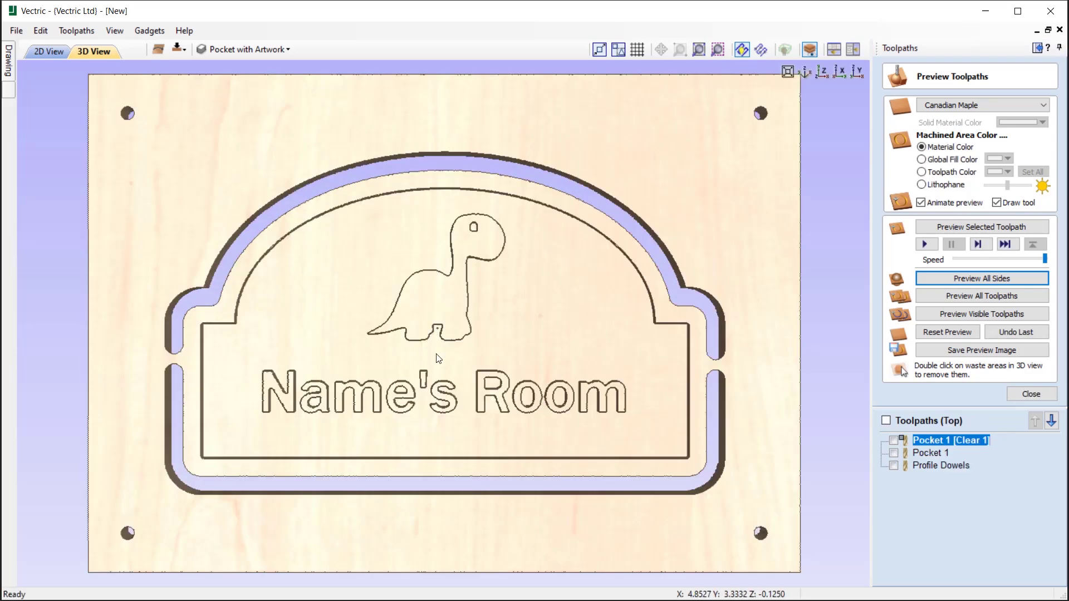
left_click_drag(515, 310, 240, 236)
left_click_drag(106, 250, 316, 357)
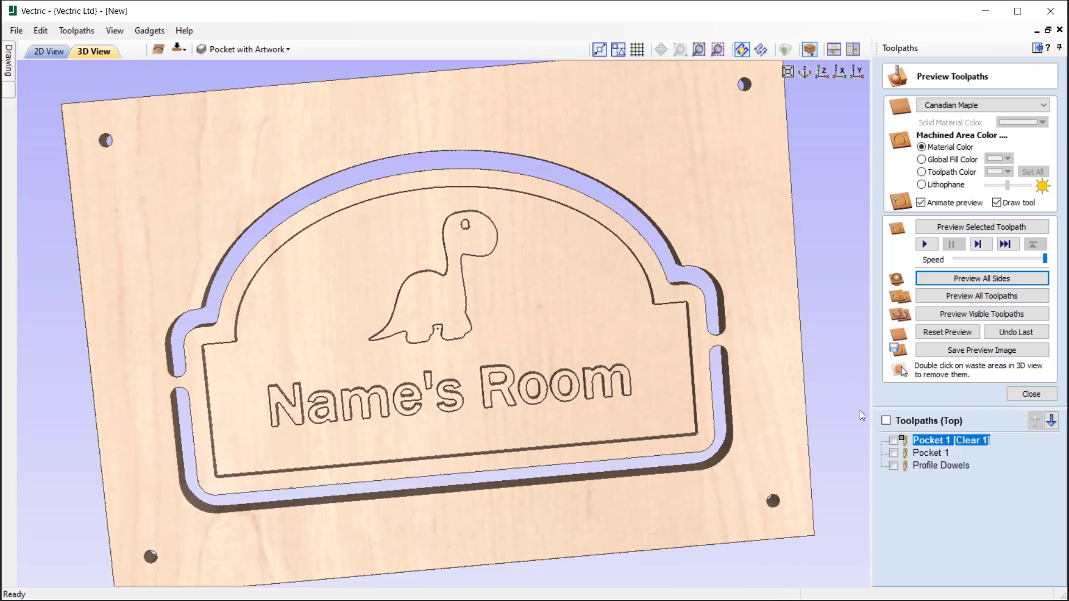
mouse_move(409, 346)
left_mouse_down()
mouse_move(502, 225)
mouse_move(534, 352)
mouse_move(384, 360)
mouse_move(402, 412)
mouse_move(426, 415)
left_mouse_up()
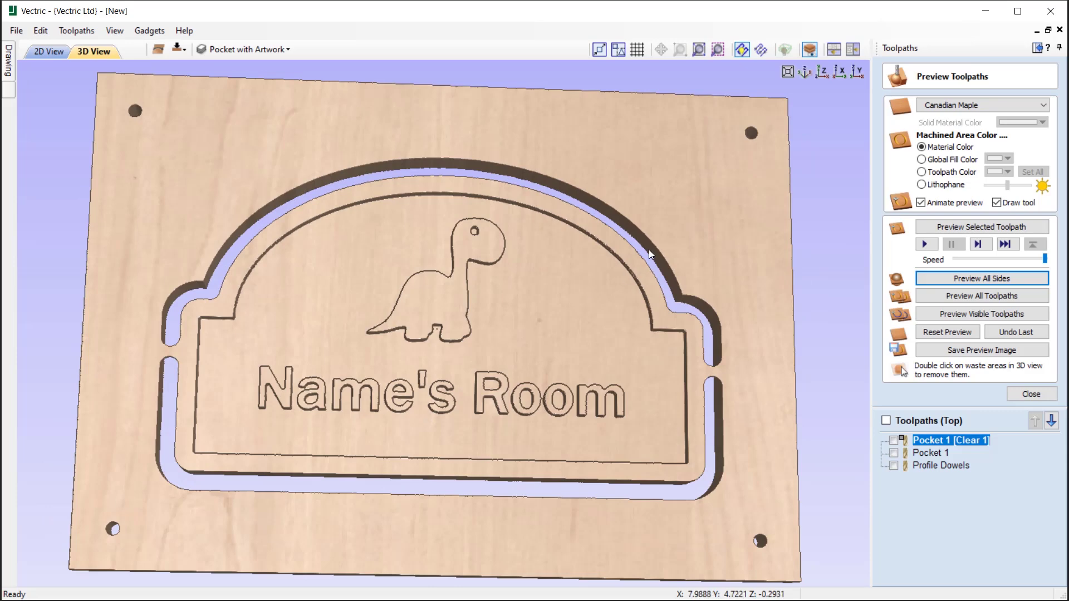
left_click(823, 73)
left_click(1029, 395)
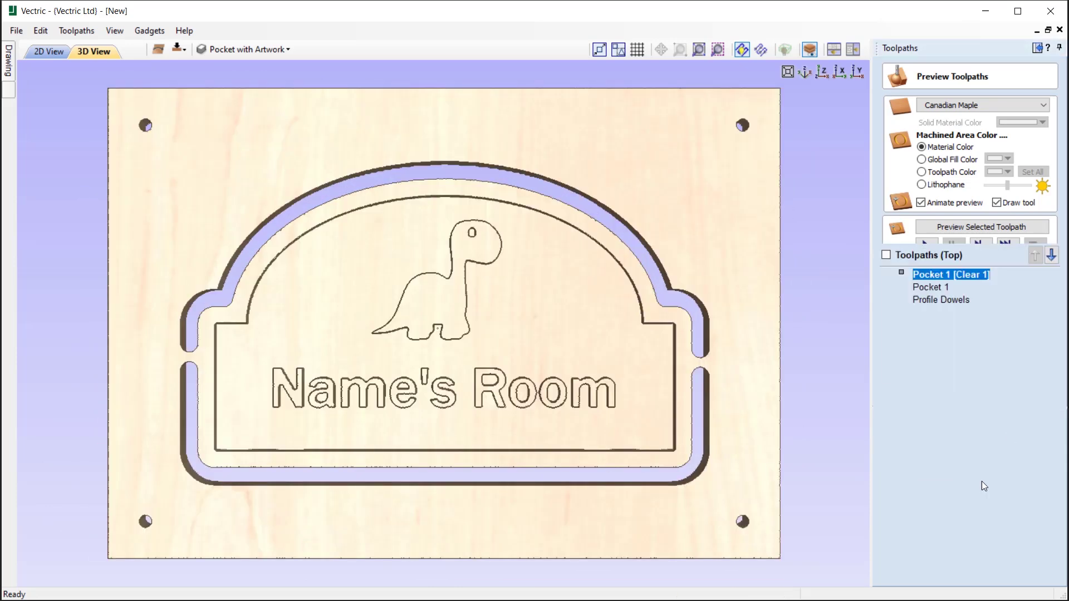
left_click(51, 51)
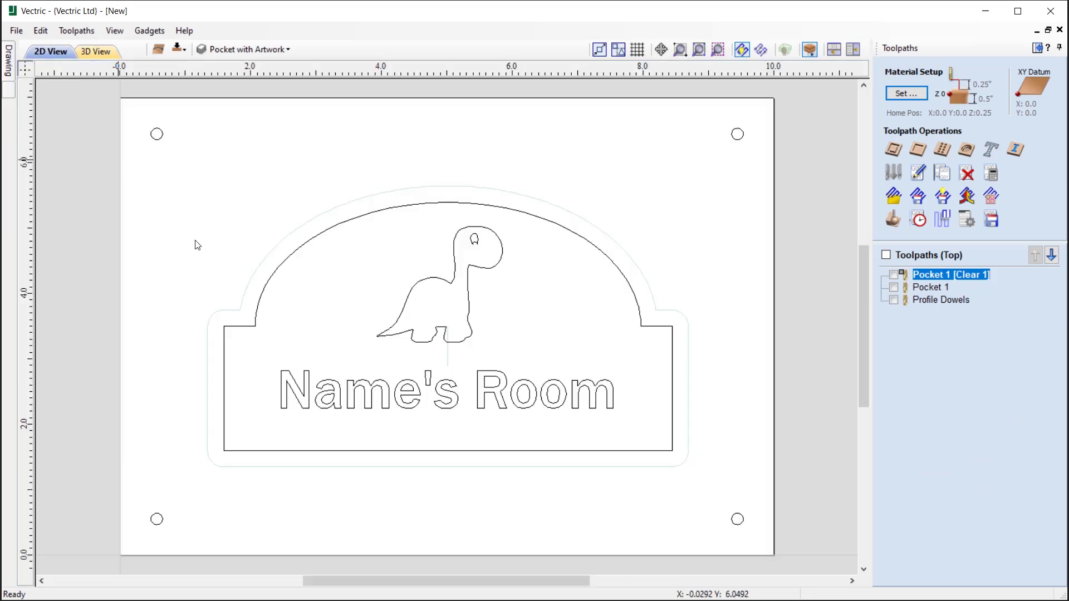
Replace the placeholder "Name" in the sign's text with the customer's first name, keeping "'s Room"
left_click(1037, 48)
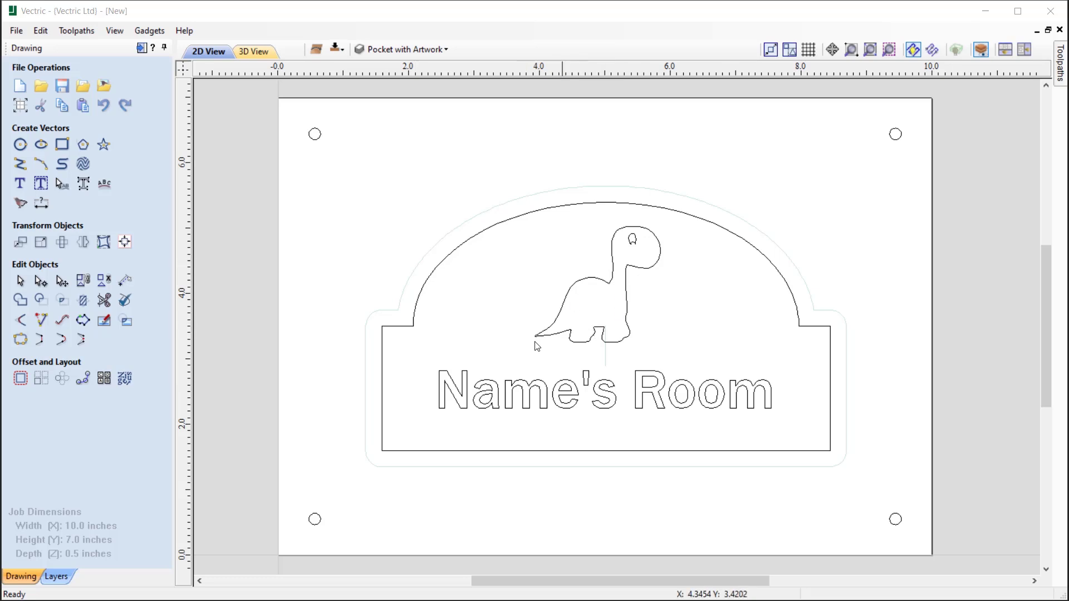
left_click(529, 397)
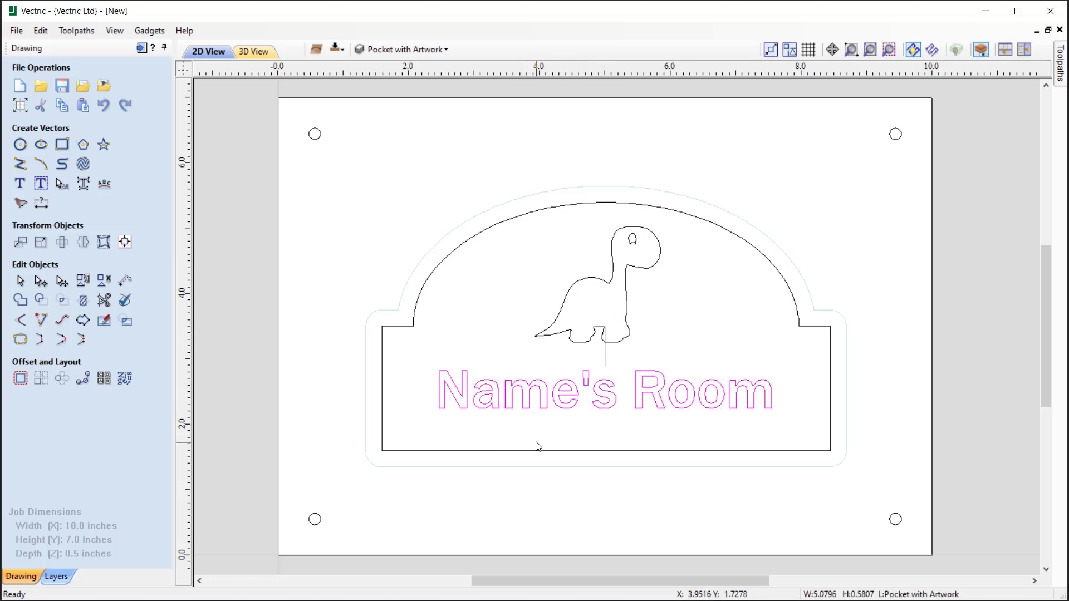
left_click(20, 183)
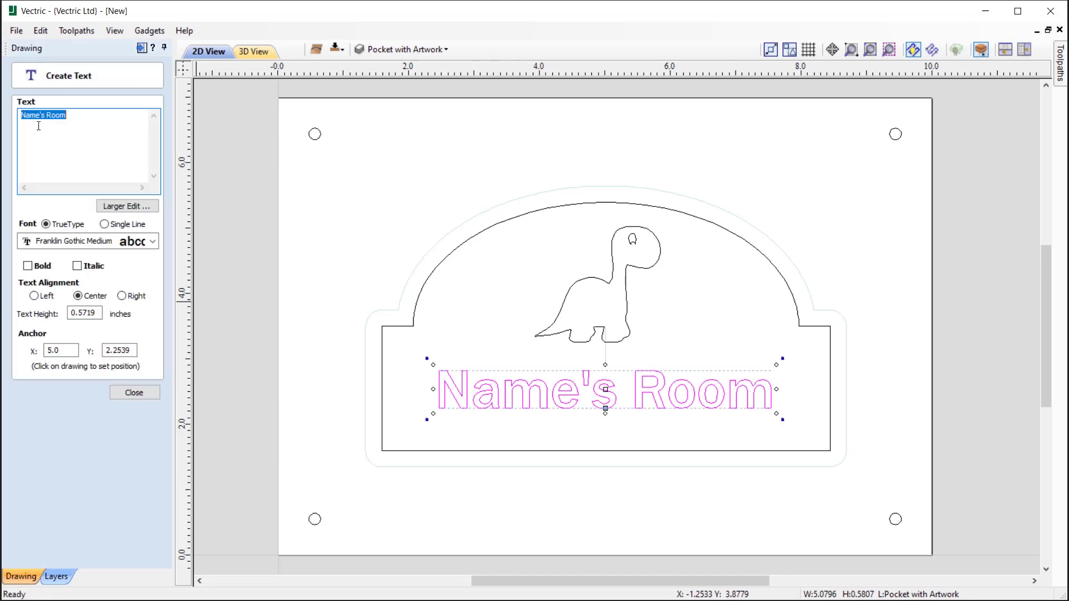
double_click(39, 118)
type("Moly")
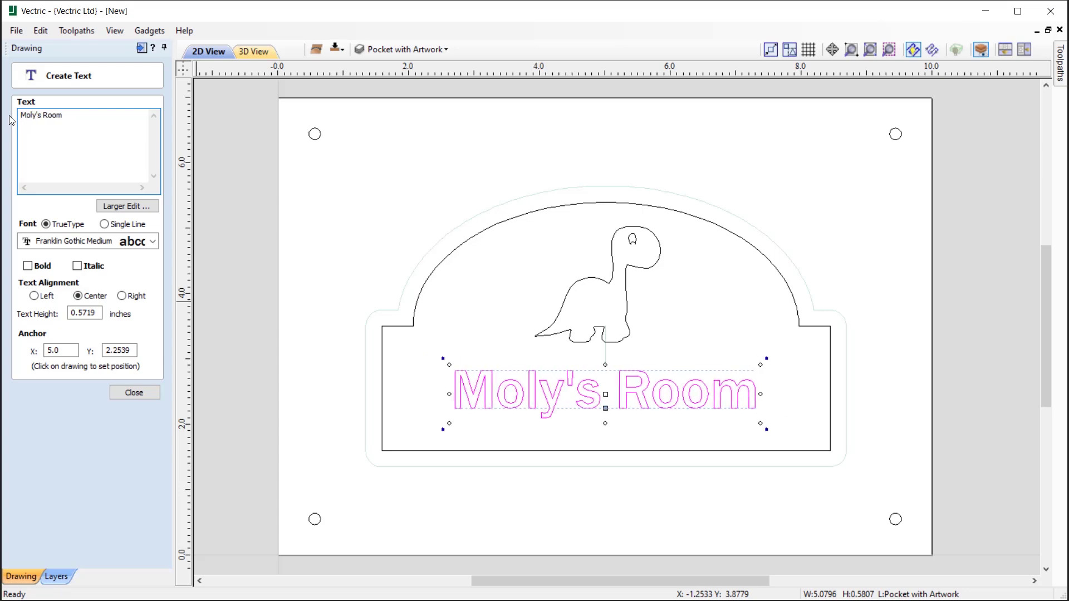
key("BackSpace")
type("ly")
key("BackSpace")
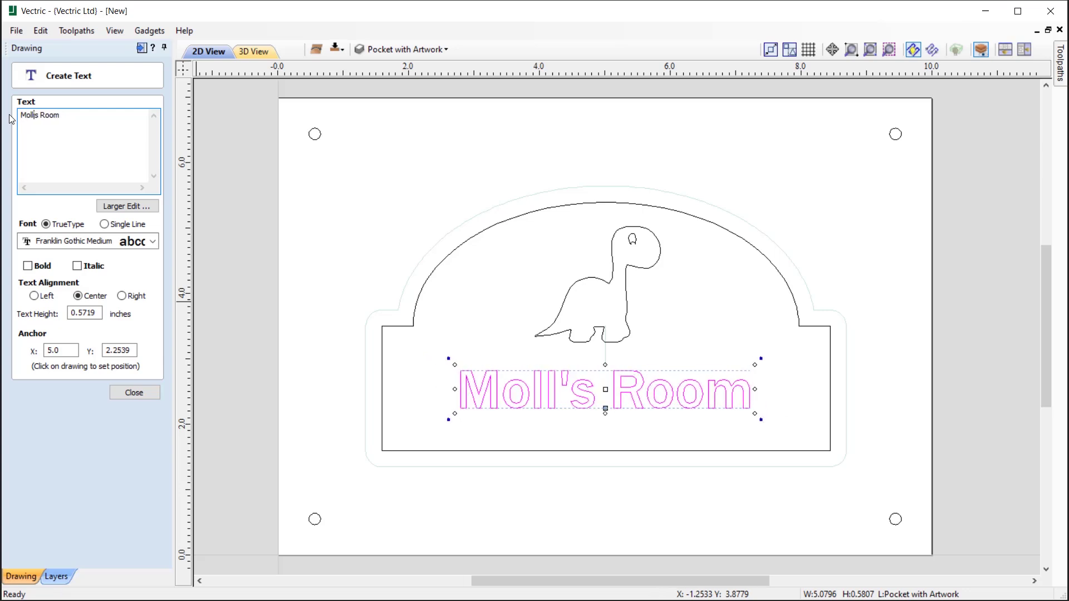
type("y")
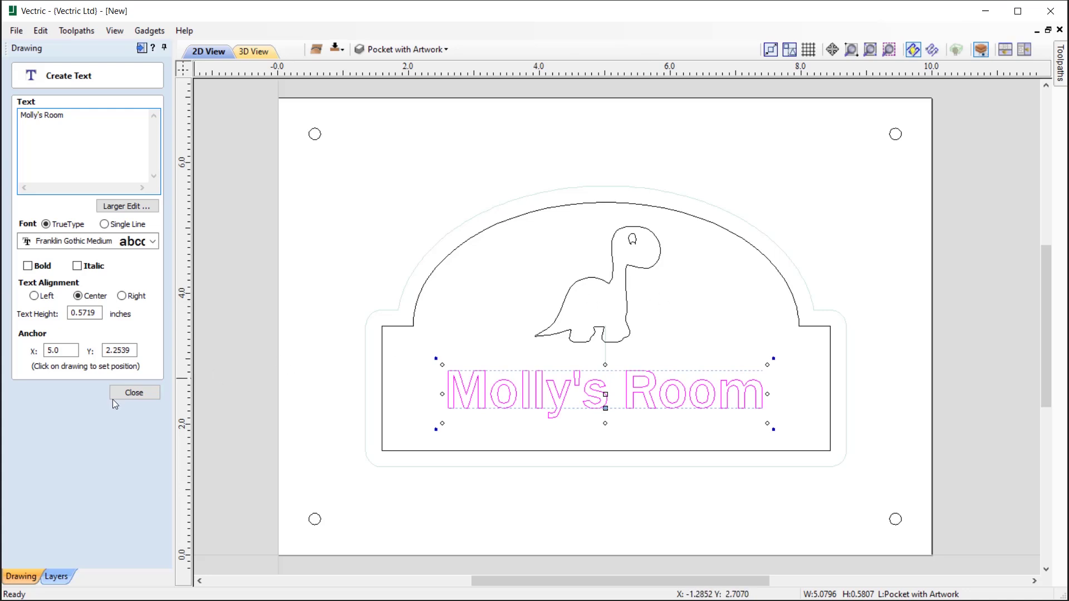
left_click(134, 392)
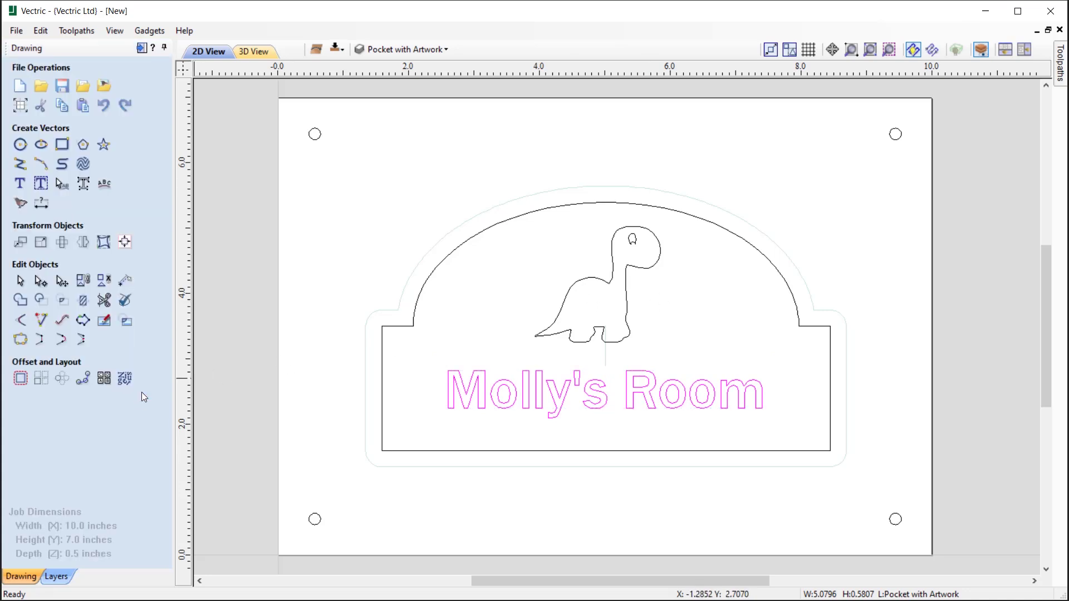
Delete the dinosaur artwork and import the Flower.png bitmap from the customer's order folder
left_click(615, 229)
key("Delete")
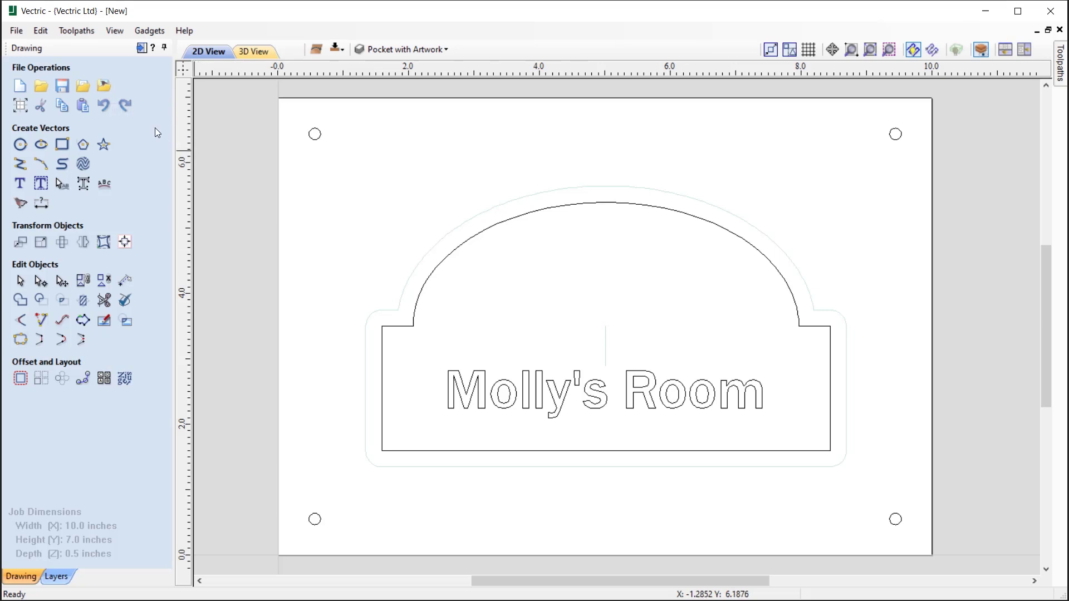
left_click(110, 86)
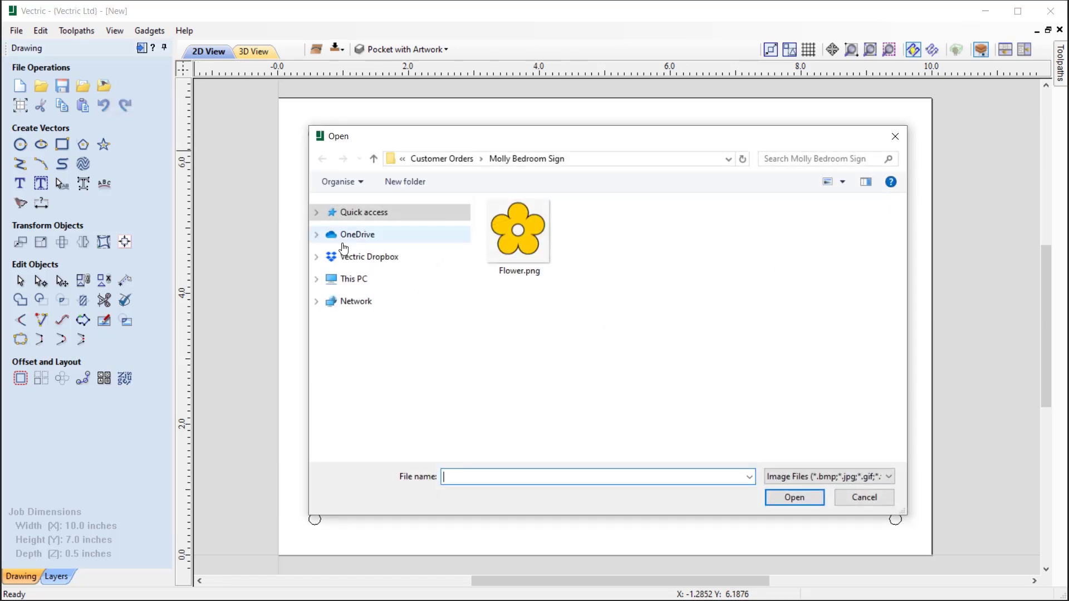
left_click(525, 236)
left_click(803, 495)
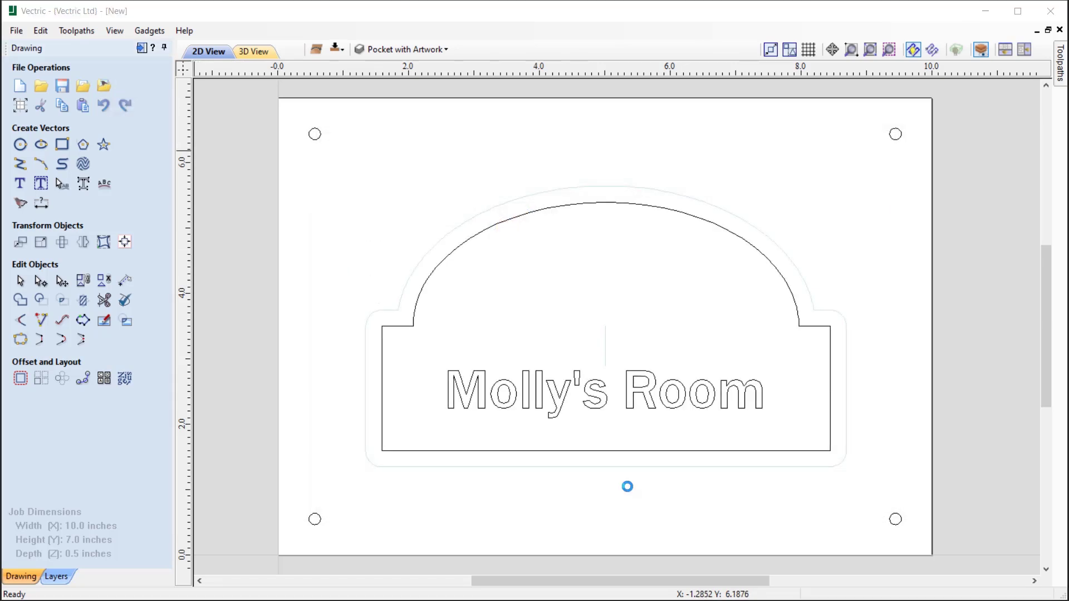
left_click(794, 142)
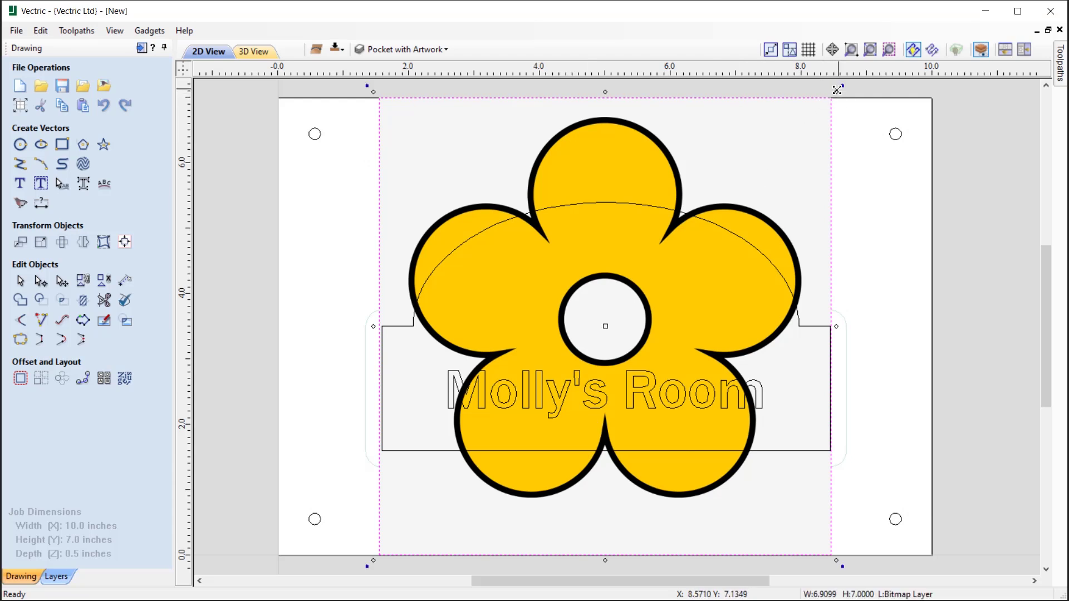
Scale the flower bitmap down to about 1.97 by 1.99 inches and position it centrally above the sign's text
left_click_drag(835, 92, 662, 264)
left_click(682, 243)
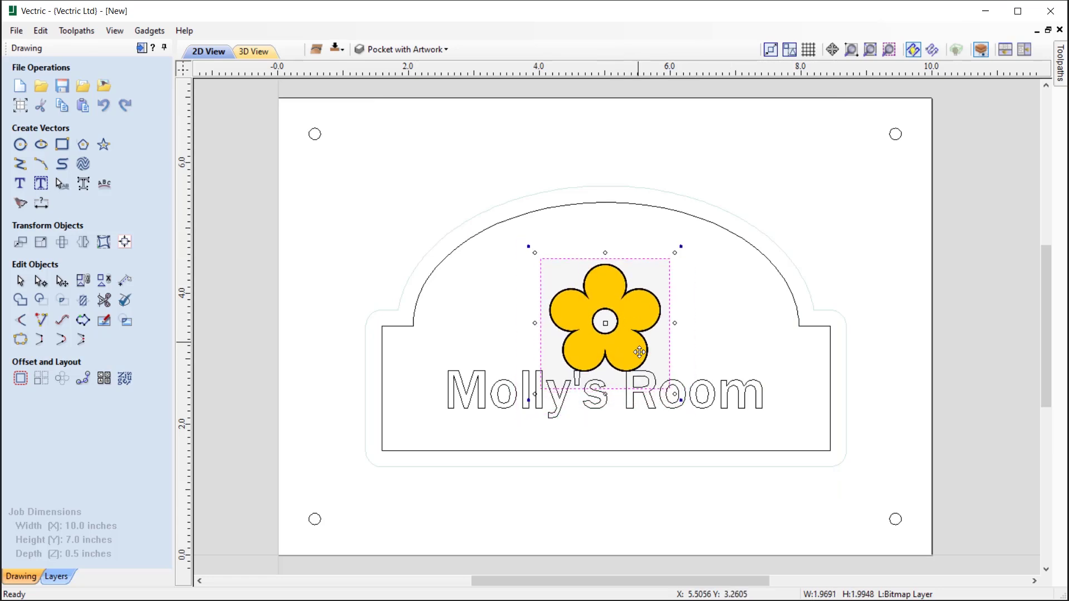
left_click_drag(640, 369, 640, 341)
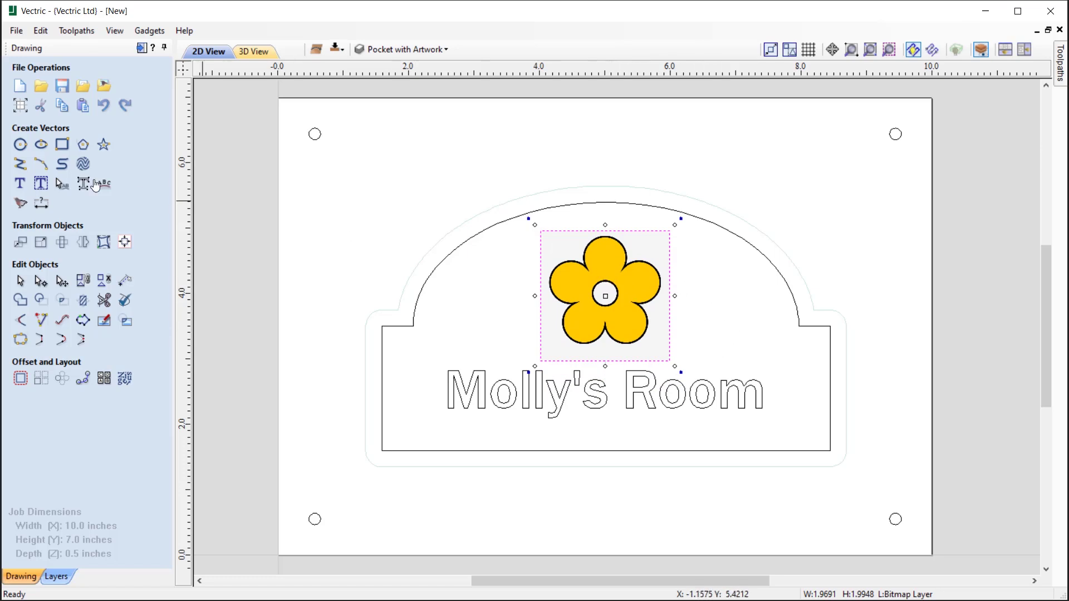
Trace the flower bitmap in black and white as grouped vectors with the noise filter at 10 pixels
left_click(21, 207)
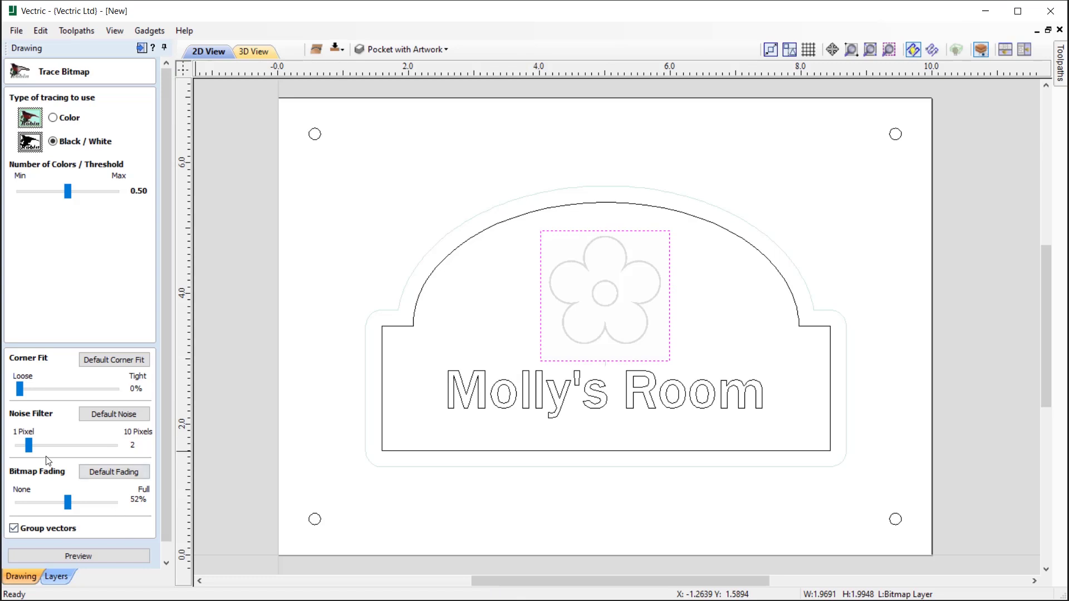
left_click_drag(28, 445, 126, 451)
left_click(123, 553)
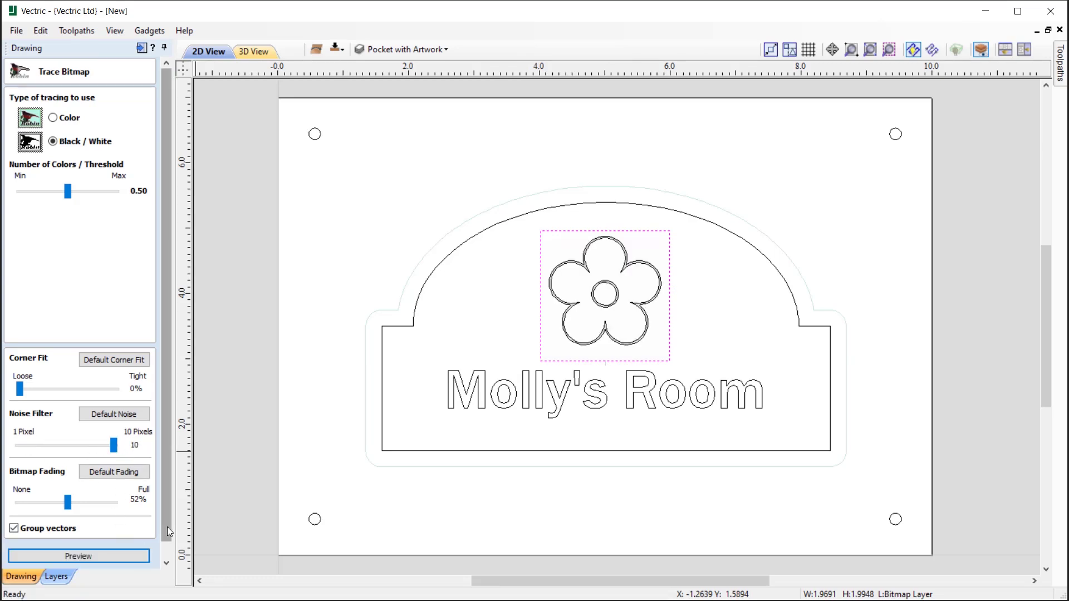
scroll(167, 526, "down", 1)
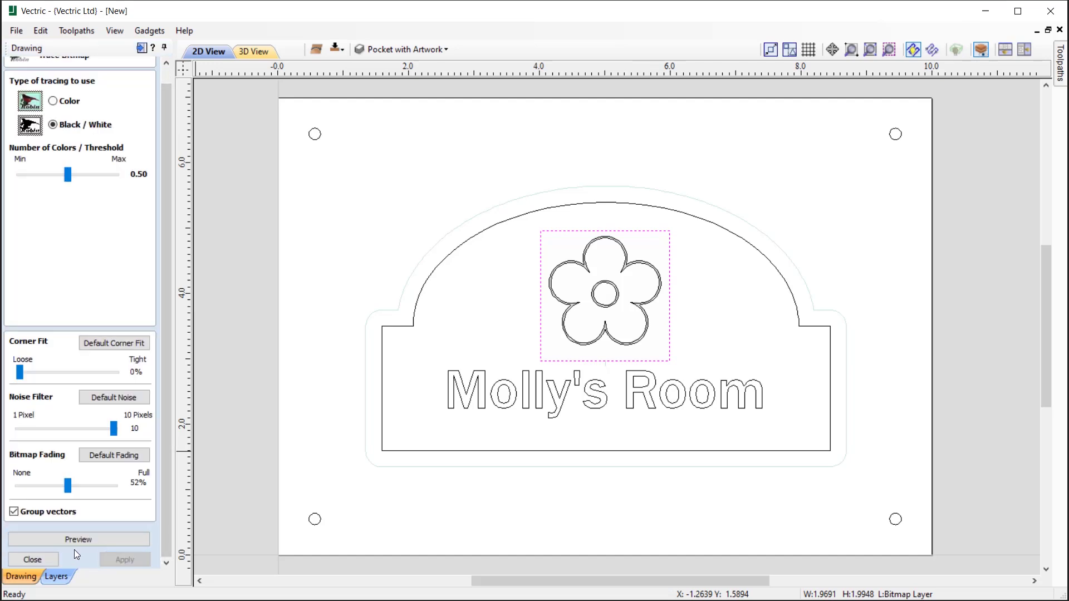
left_click(33, 560)
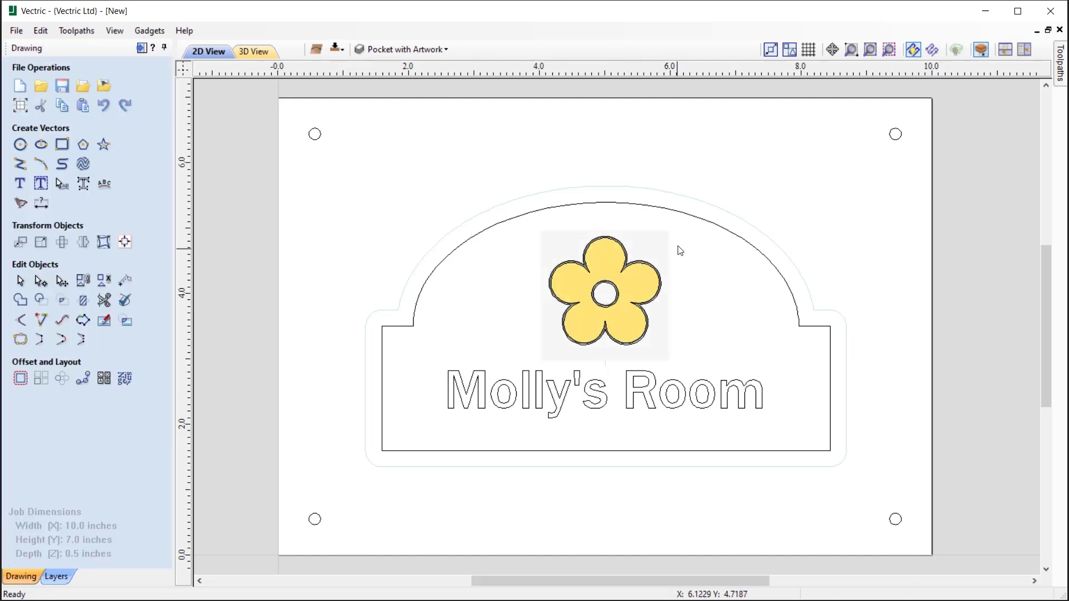
Delete the flower bitmap behind the traced vectors and remove the Bitmap Layer
left_click(607, 264)
key("Delete")
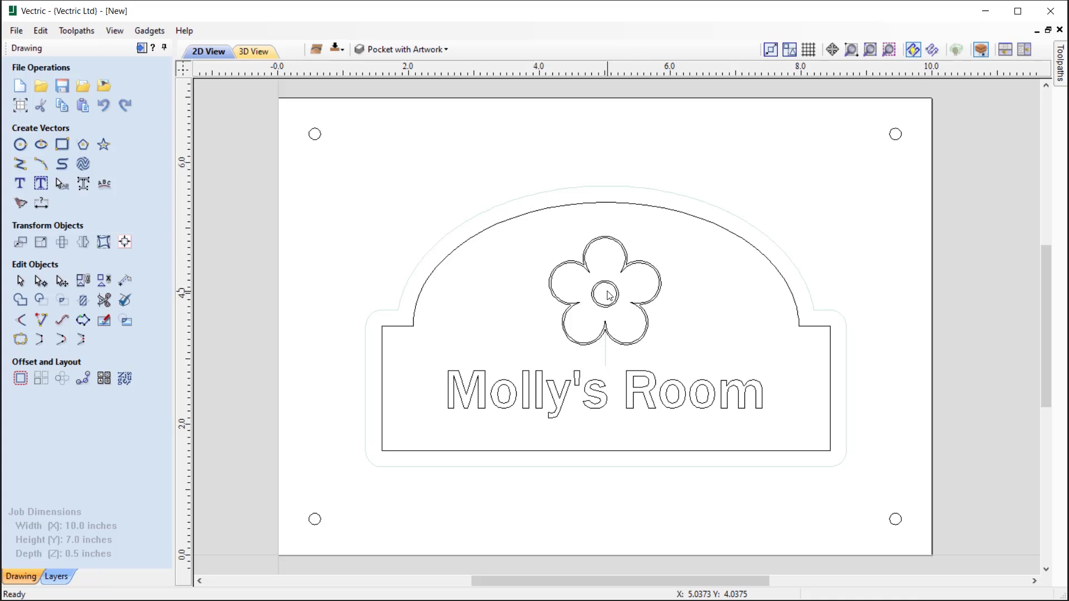
left_click(422, 54)
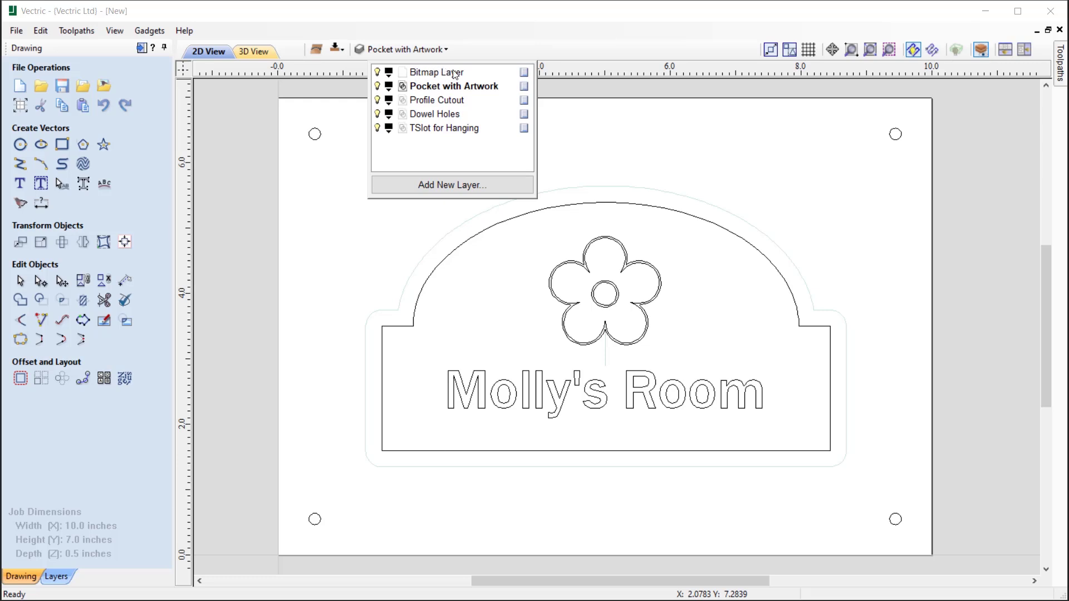
right_click(521, 73)
left_click(569, 174)
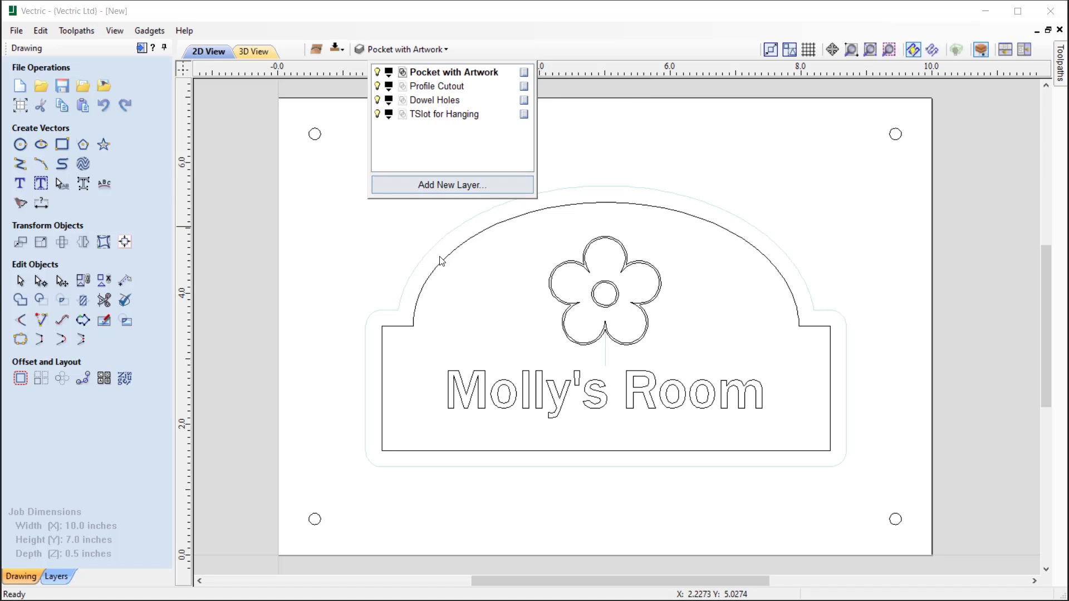
Ungroup the traced flower vectors above the sign's text into separate outlines
left_click(591, 248)
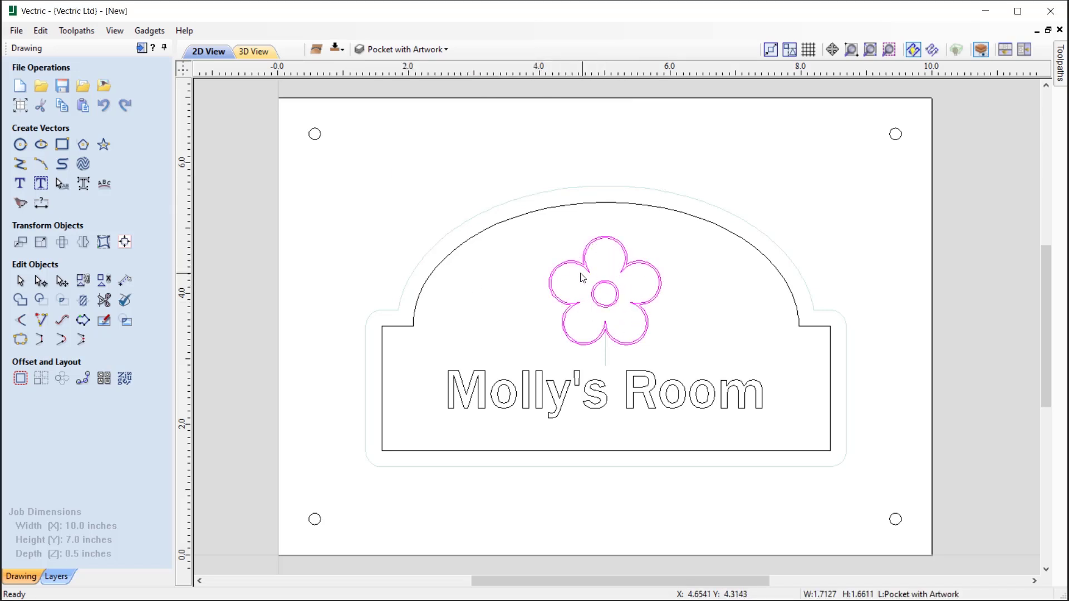
scroll(646, 291, "up", 1)
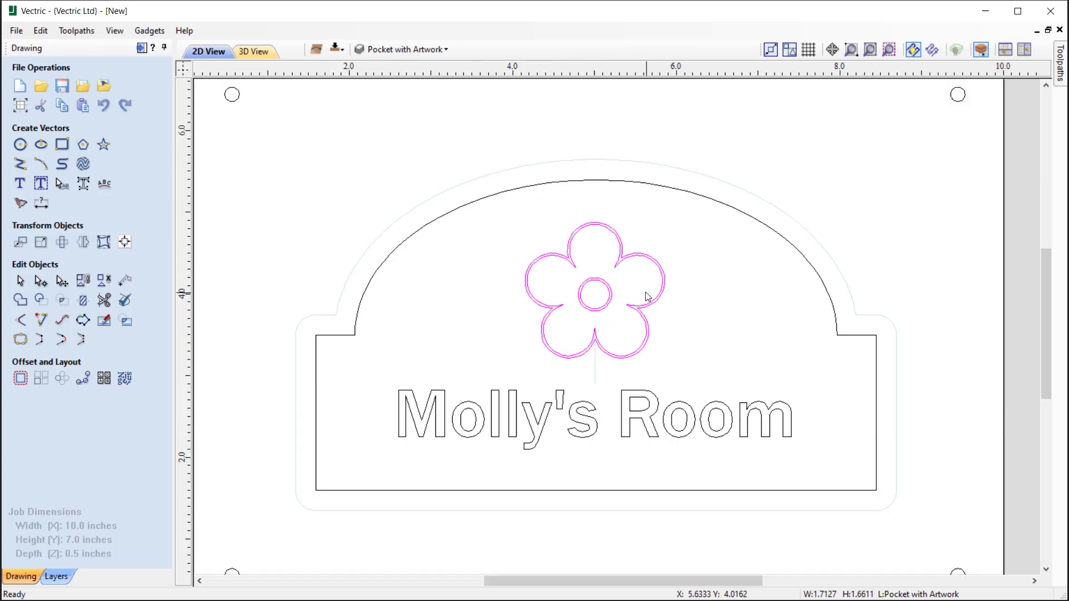
right_click(572, 253)
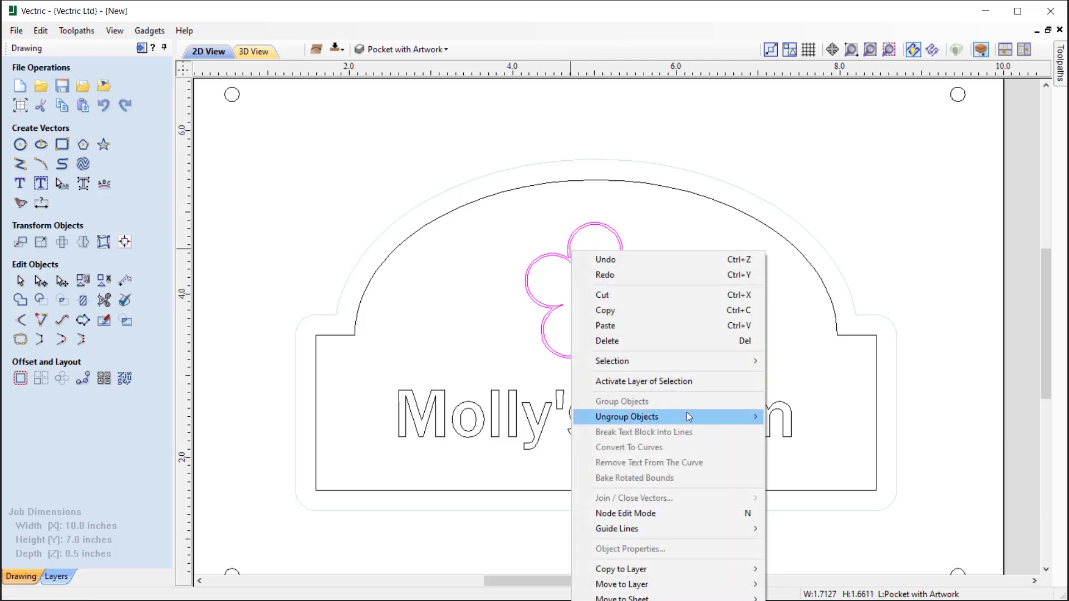
mouse_move(715, 417)
left_click(819, 431)
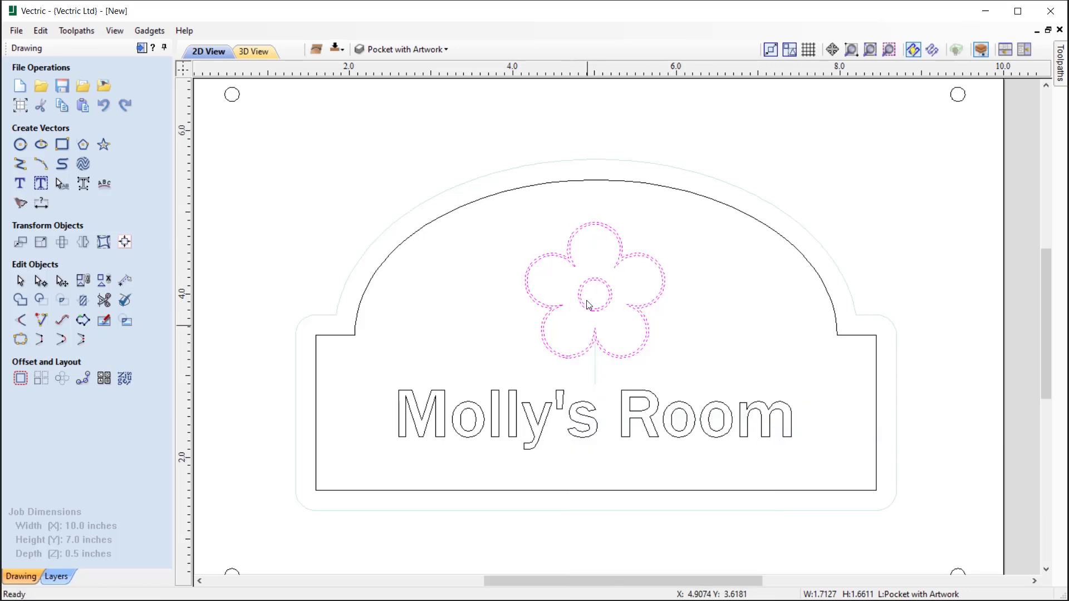
Delete the duplicate inner outlines of the flower's petals and centre circle, keeping only the outer contours
left_click(583, 240)
left_click(590, 260)
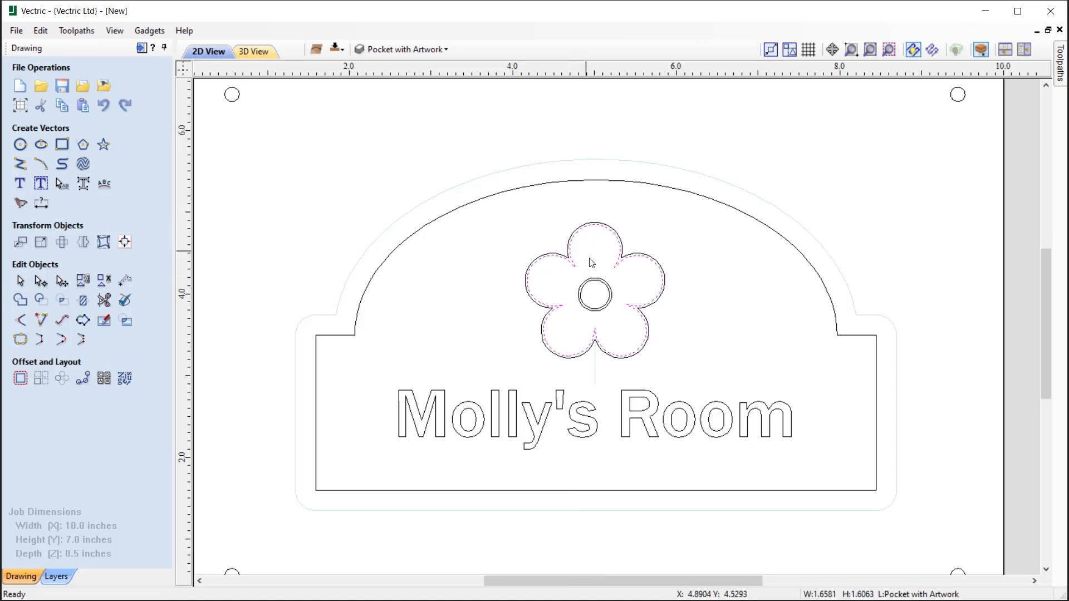
left_click(597, 265)
left_click(596, 285)
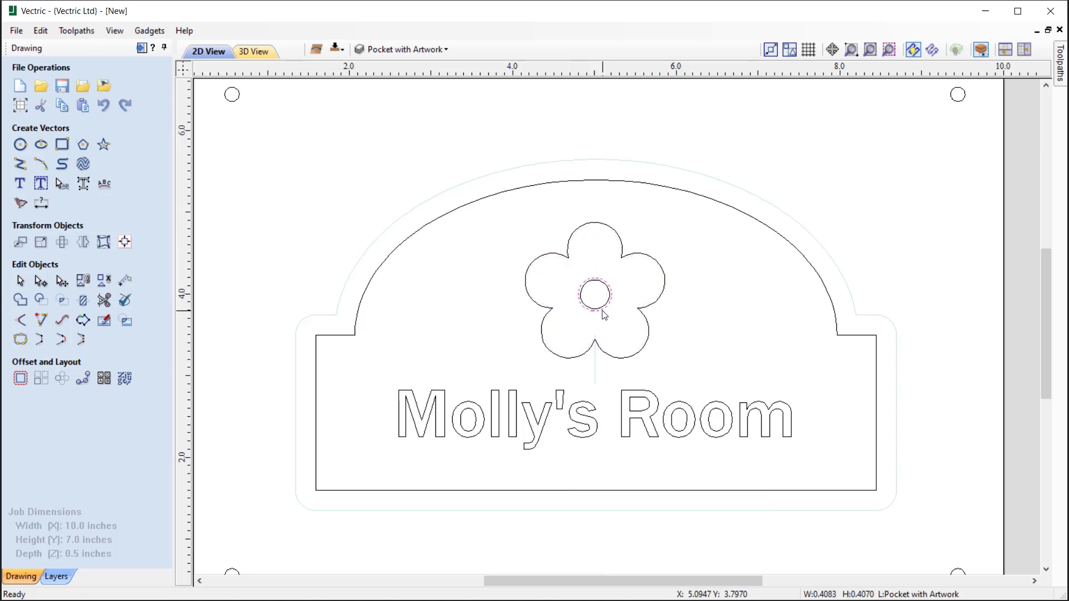
scroll(593, 284, "up", 3)
left_click(595, 277)
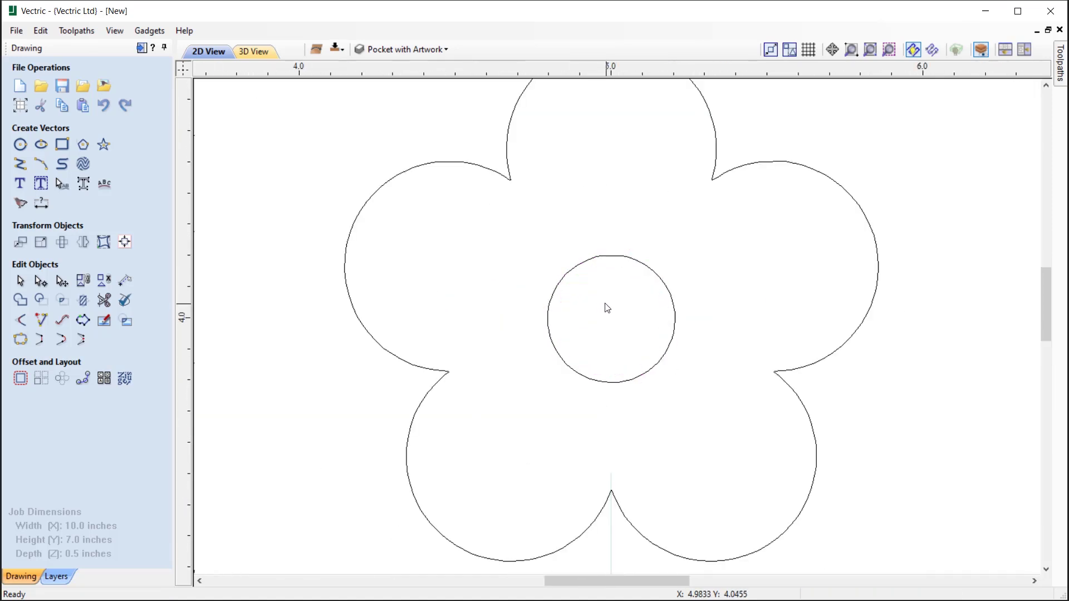
scroll(605, 305, "down", 5)
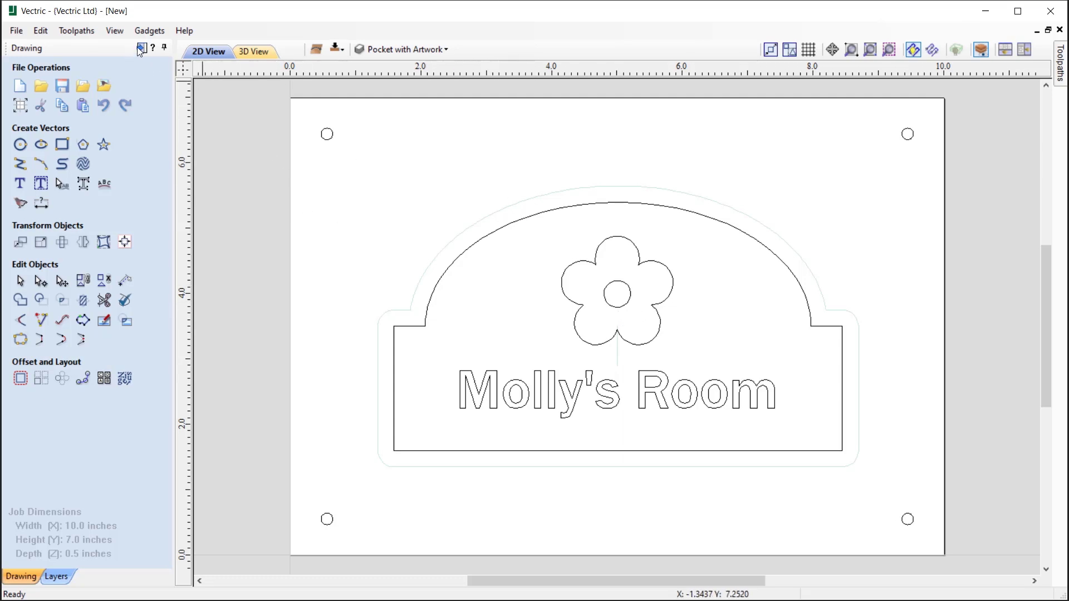
Open the Pocket 1 toolpath and check the layer and vector filters in its vector selector without changing them
left_click(445, 280)
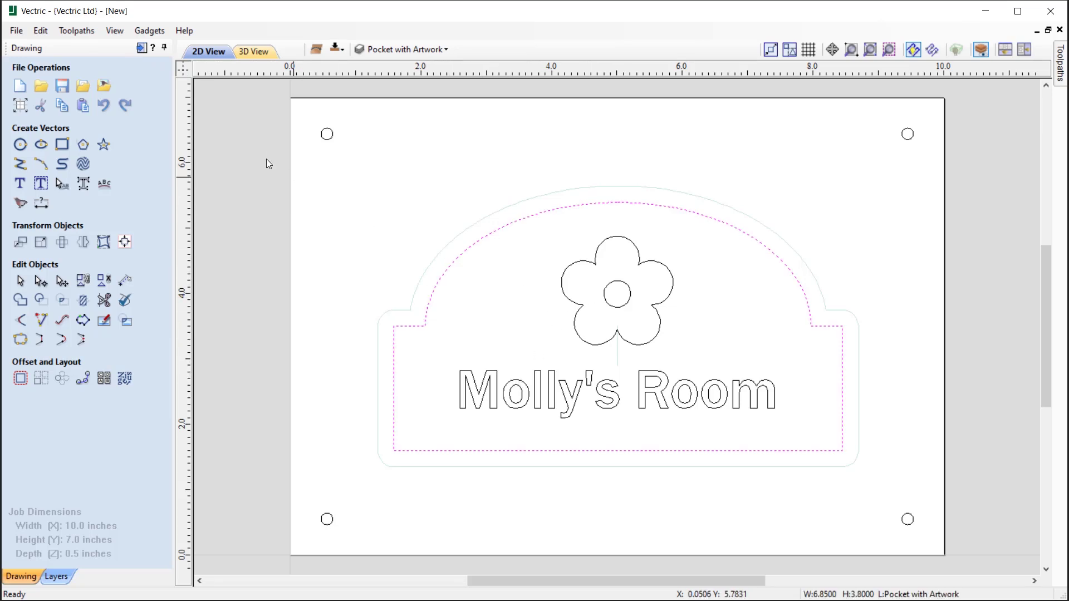
left_click(139, 50)
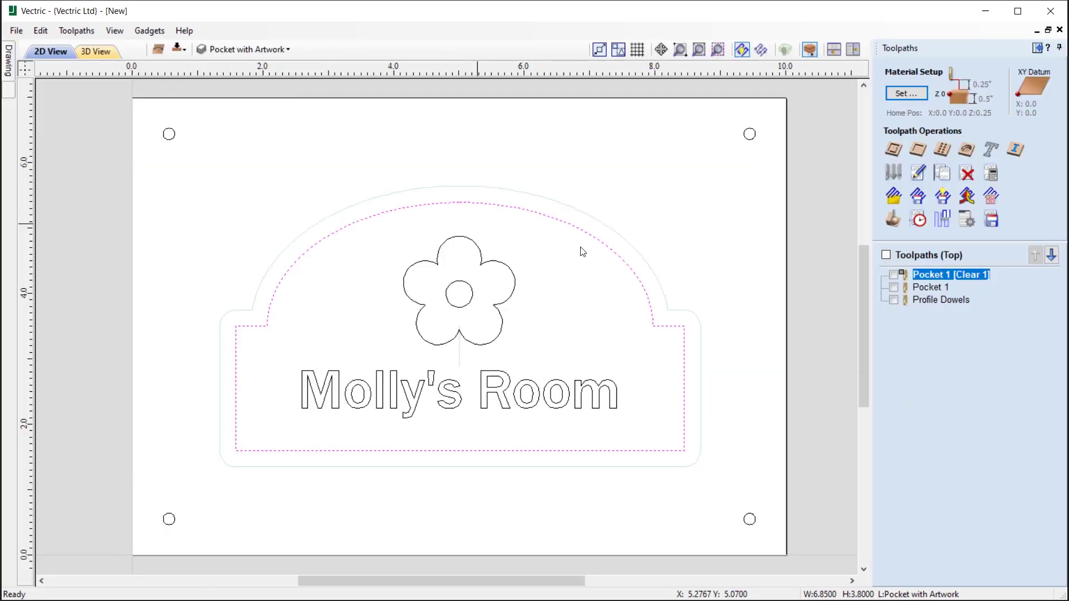
double_click(957, 274)
left_click(1029, 514)
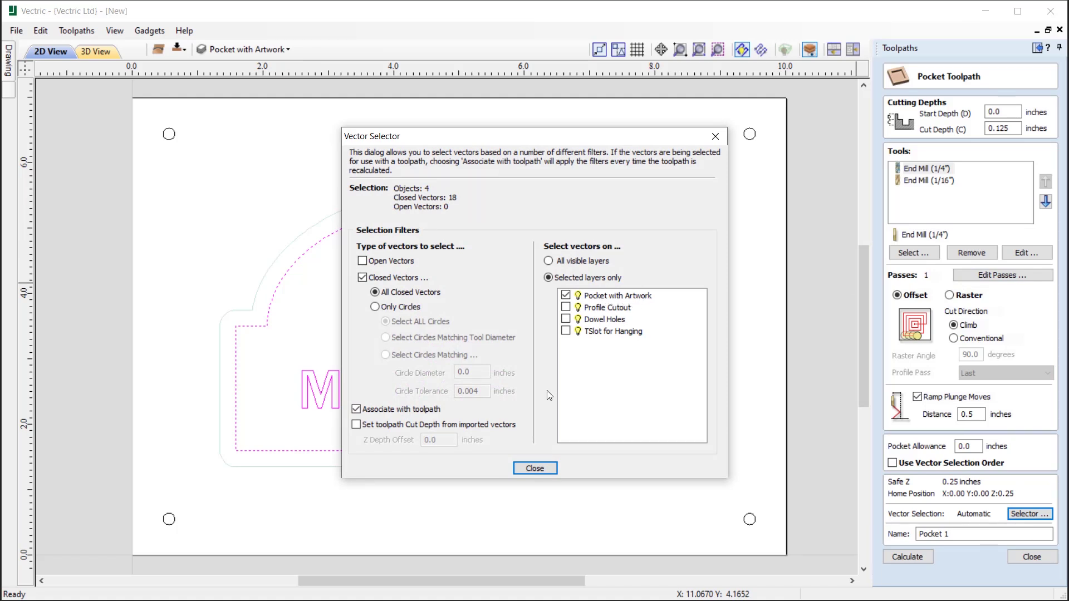
left_click(542, 472)
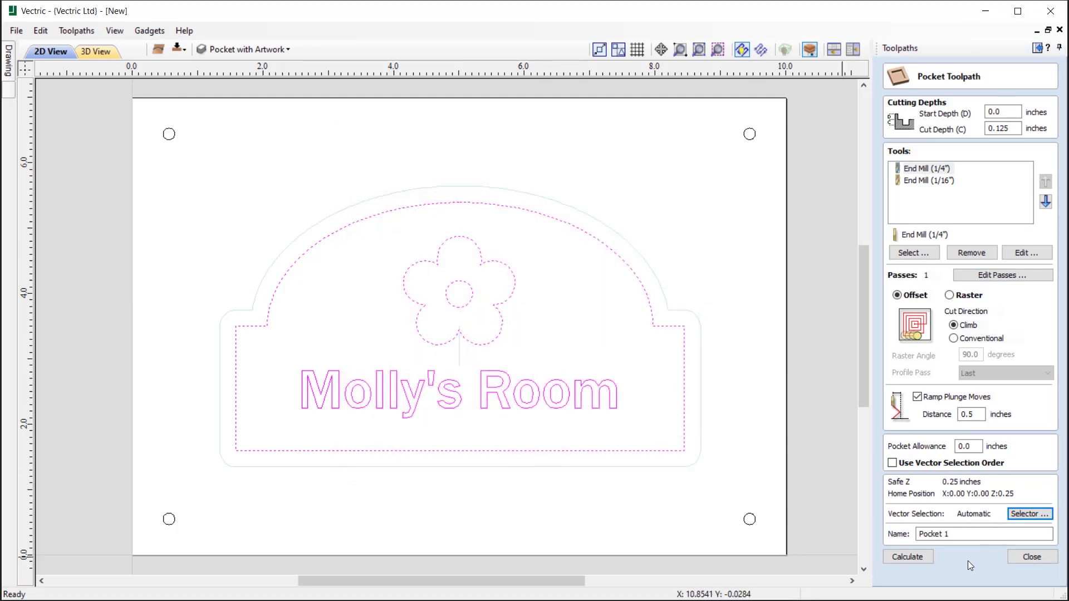
left_click(1024, 557)
left_click(476, 286)
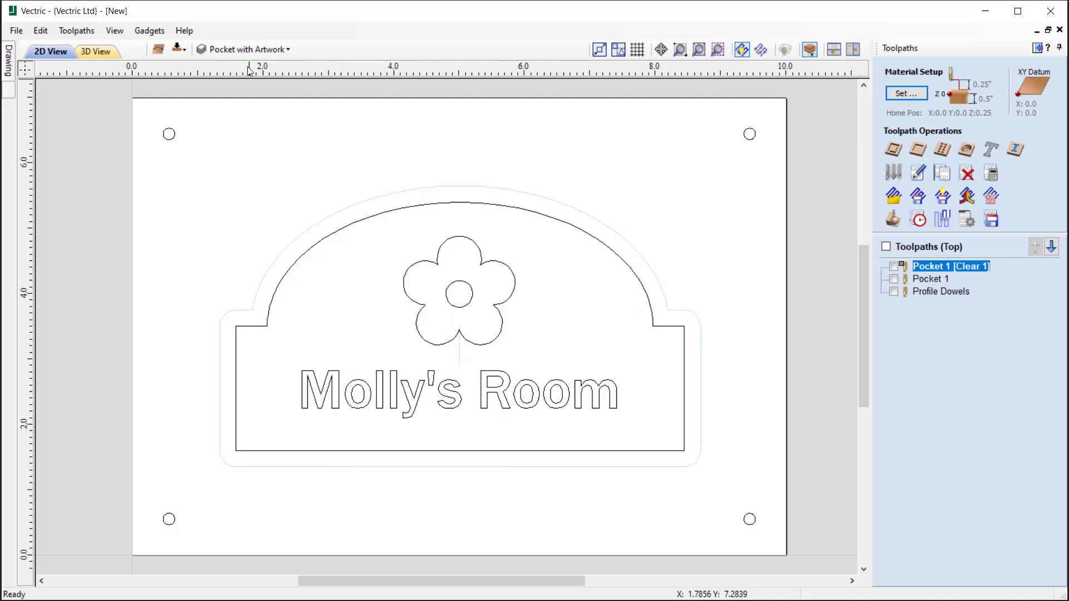
Select all vectors on the Pocket with Artwork layer to check its contents, and clear the selection
left_click(273, 49)
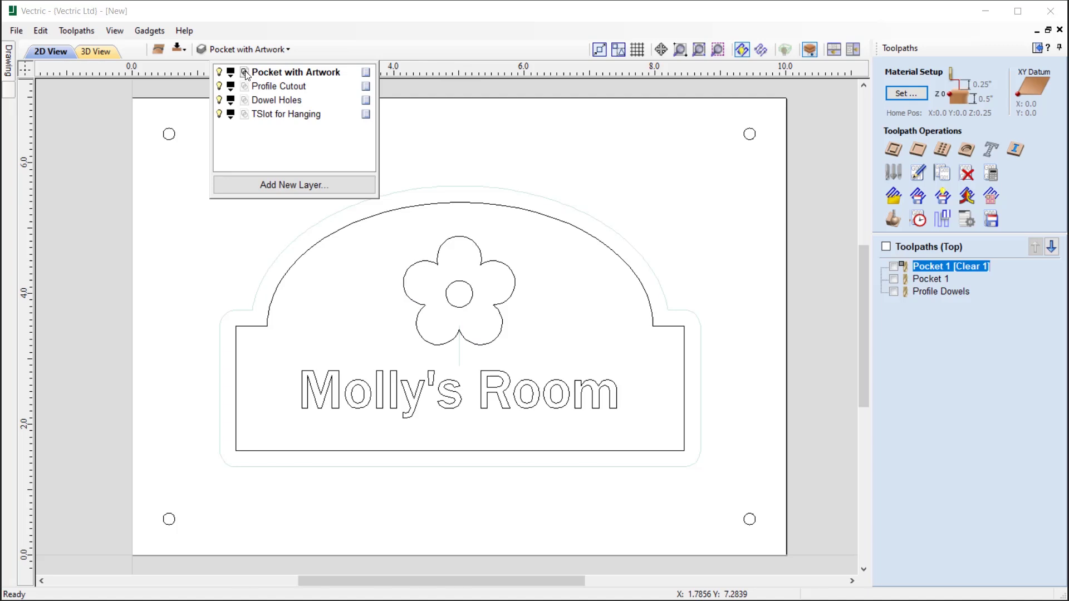
left_click(245, 73)
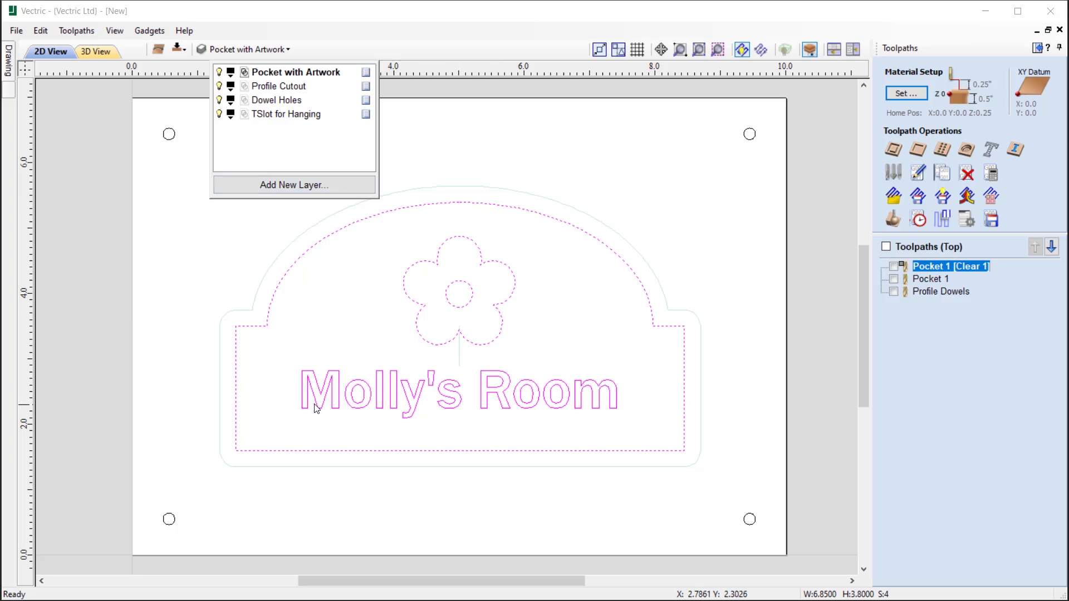
left_click(346, 337)
left_click(347, 337)
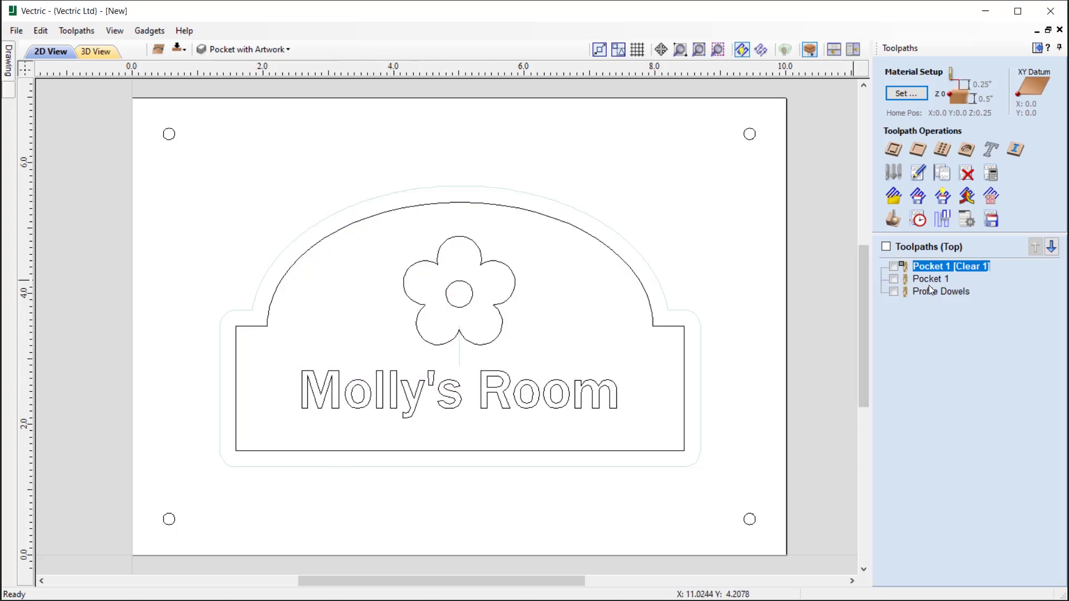
Recalculate all toolpaths and preview the machining of all sides on a reset material block
left_click(993, 177)
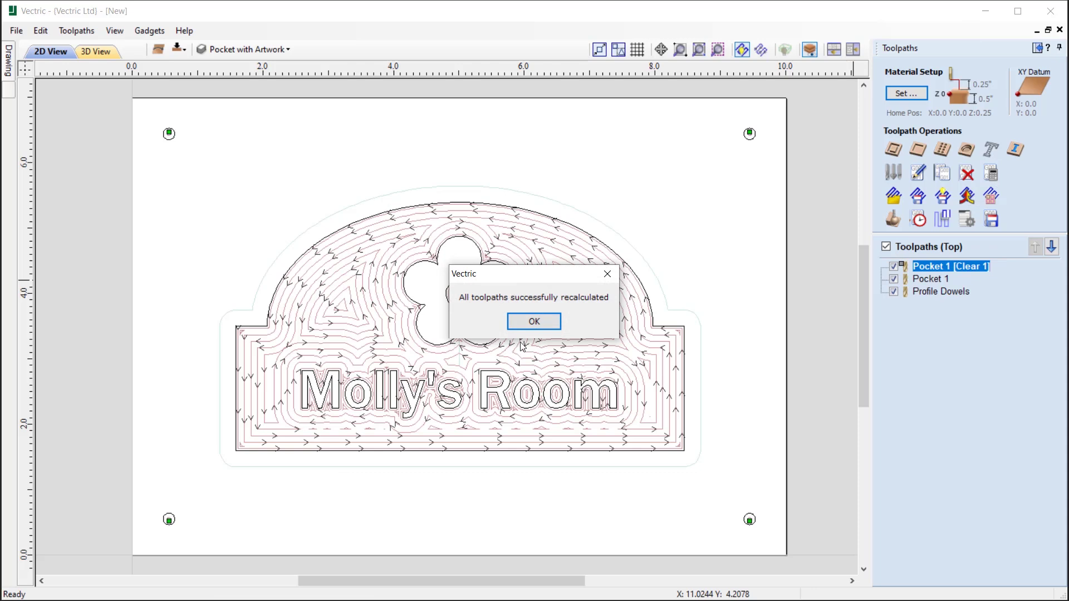
left_click(553, 326)
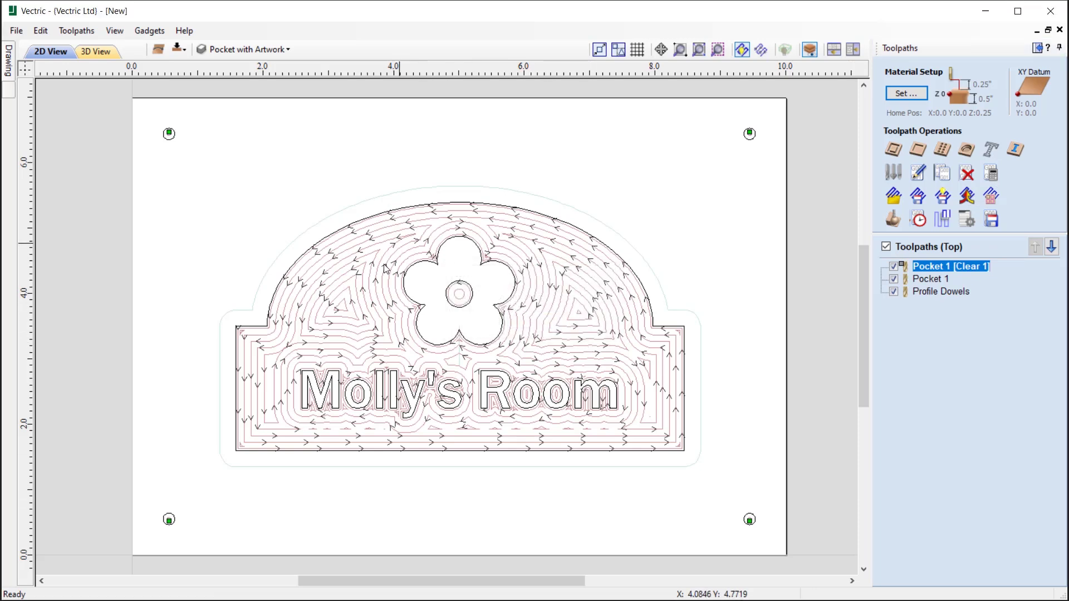
left_click(892, 219)
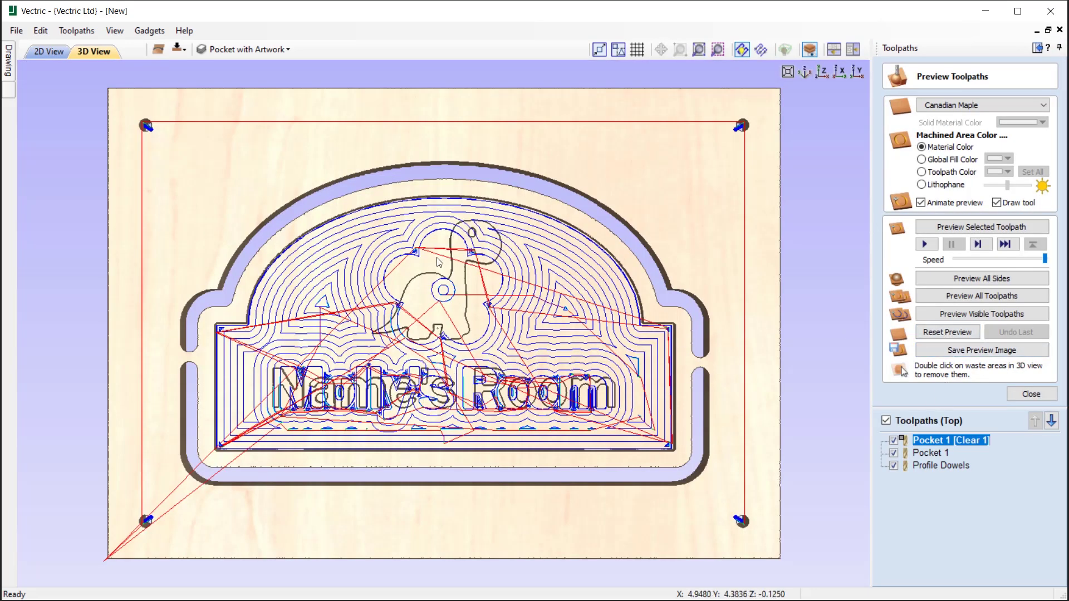
left_click(947, 333)
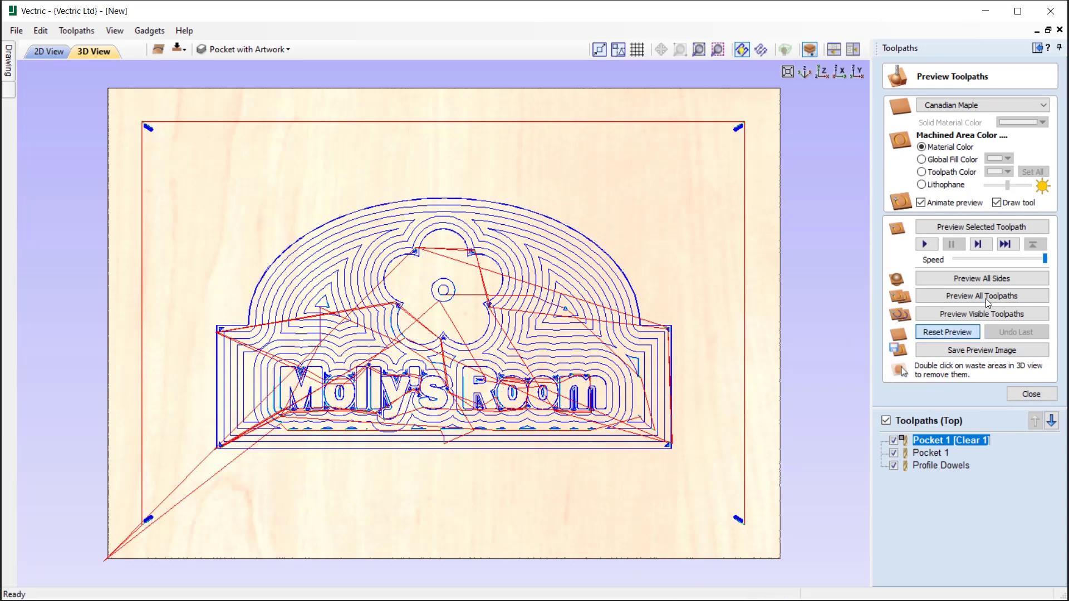
left_click(984, 280)
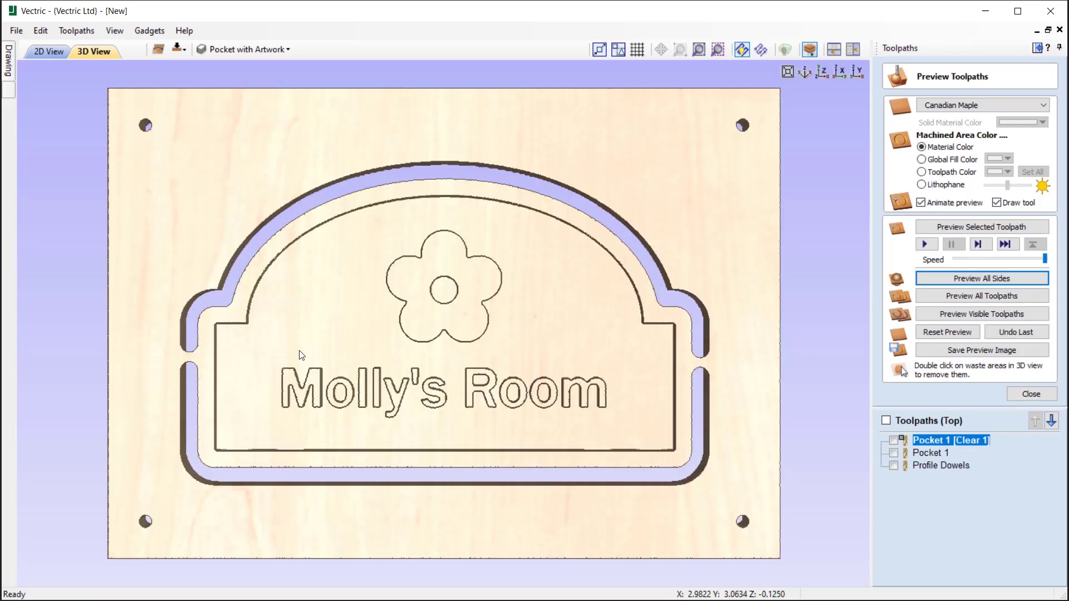
mouse_move(582, 375)
left_mouse_down()
mouse_move(376, 309)
mouse_move(426, 385)
mouse_move(606, 392)
mouse_move(674, 326)
mouse_move(604, 401)
mouse_move(548, 389)
mouse_move(592, 320)
mouse_move(636, 295)
left_mouse_up()
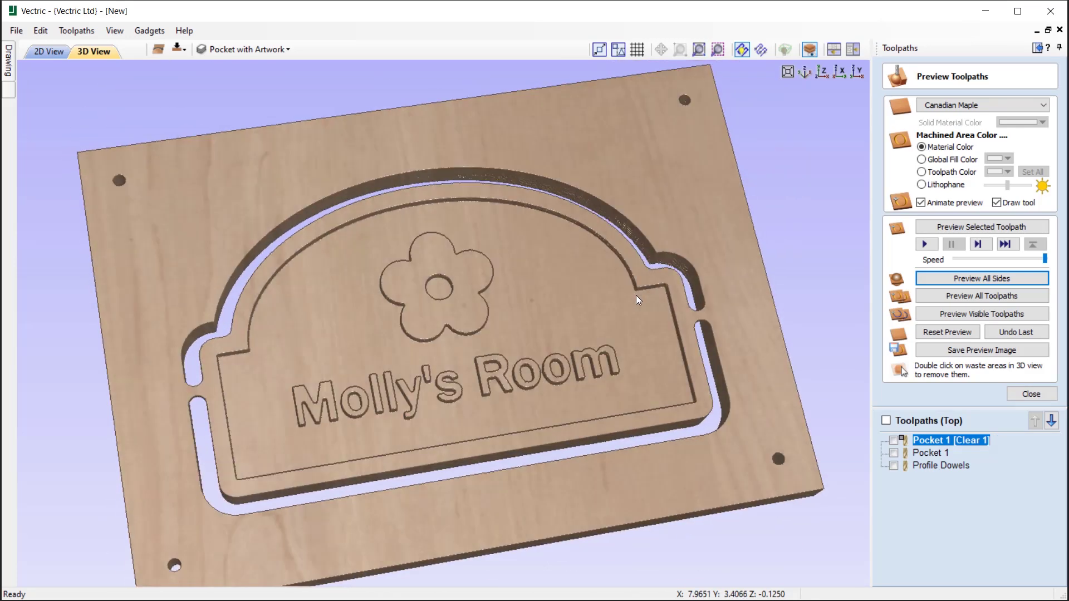
left_click(1030, 394)
Save the job as a VCarve file named with the customer's first name plus "Sign" in their Customer Orders bedroom sign folder, and close it
left_click(17, 31)
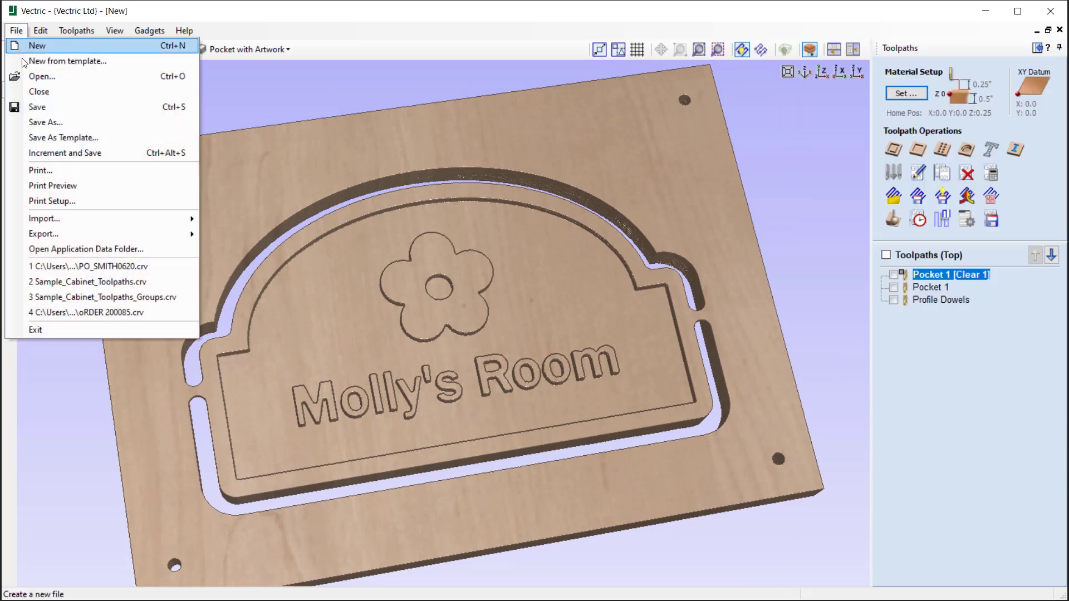
left_click(65, 121)
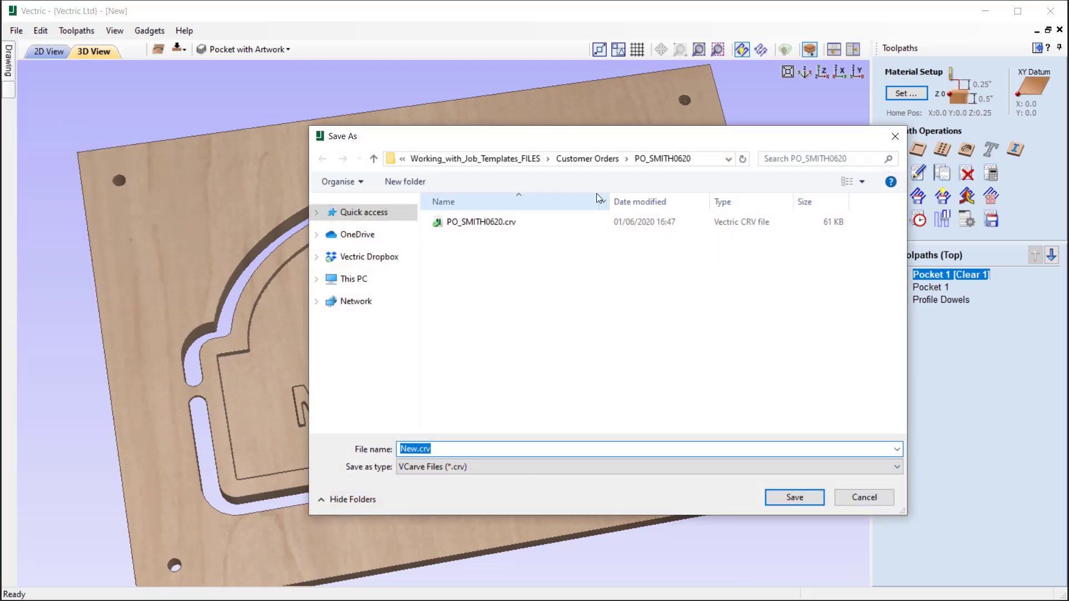
left_click(587, 158)
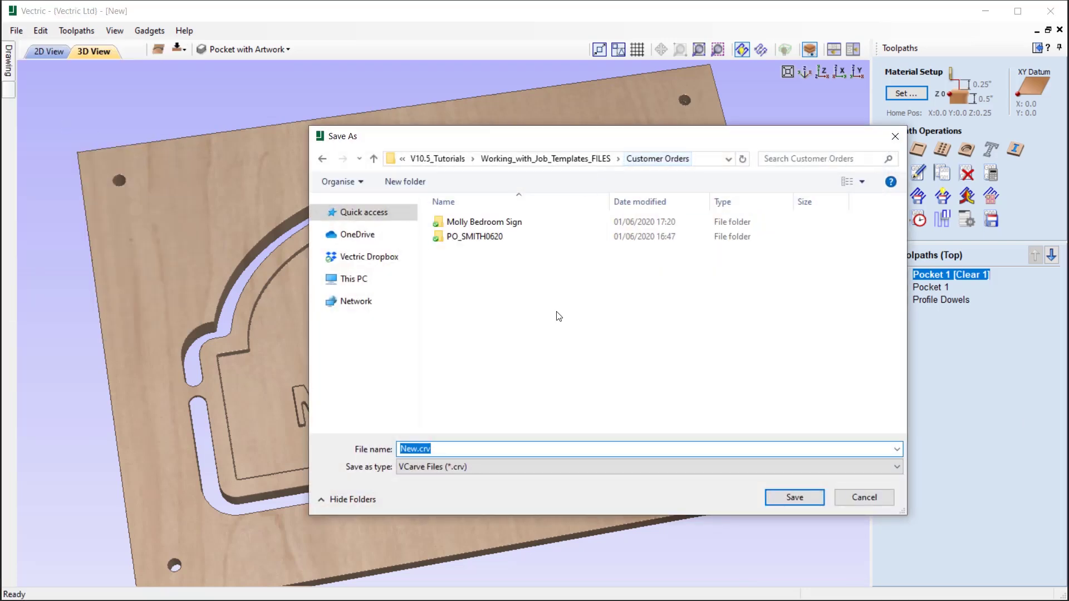
double_click(498, 222)
left_click(439, 448)
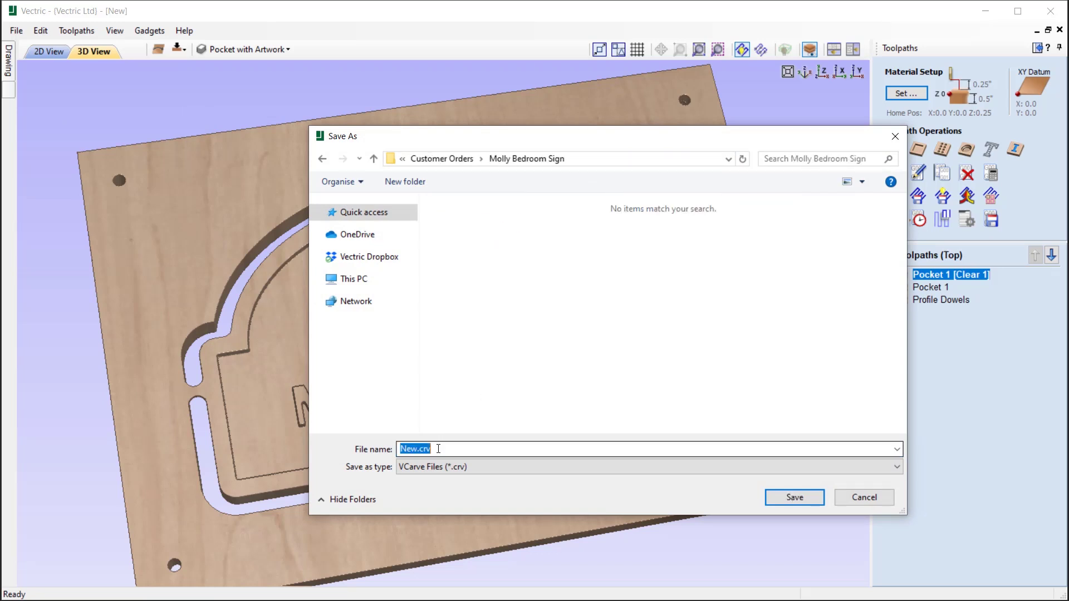
type("Molly Sign")
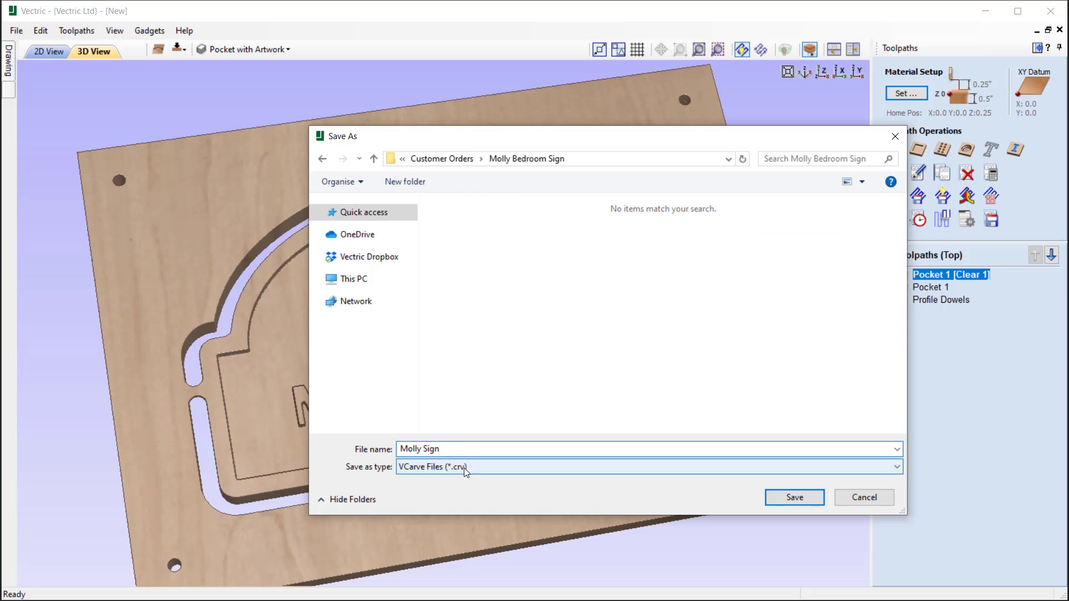
left_click(778, 499)
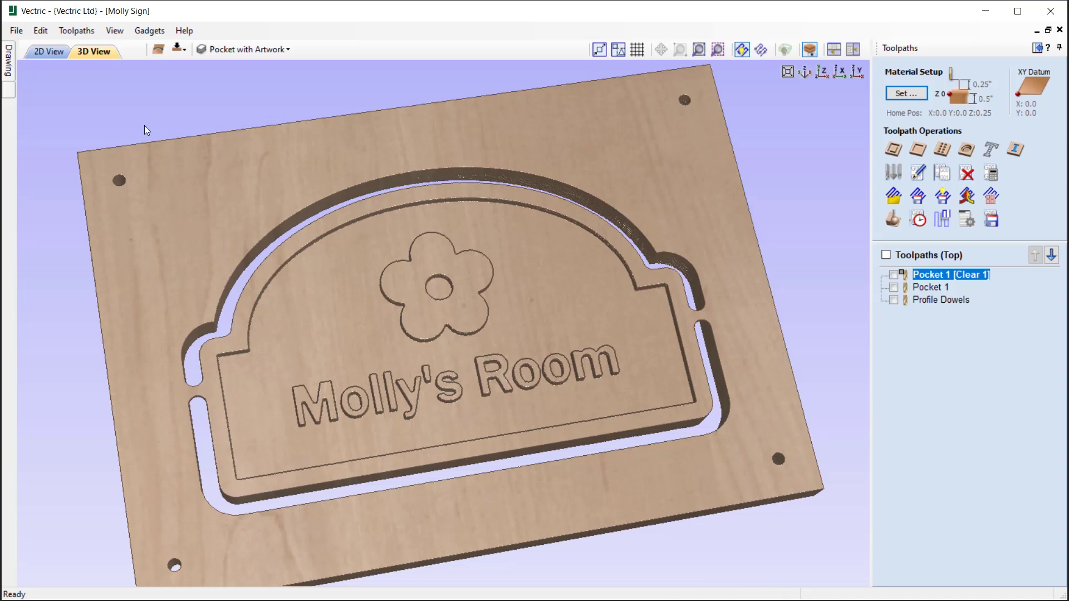
left_click(16, 32)
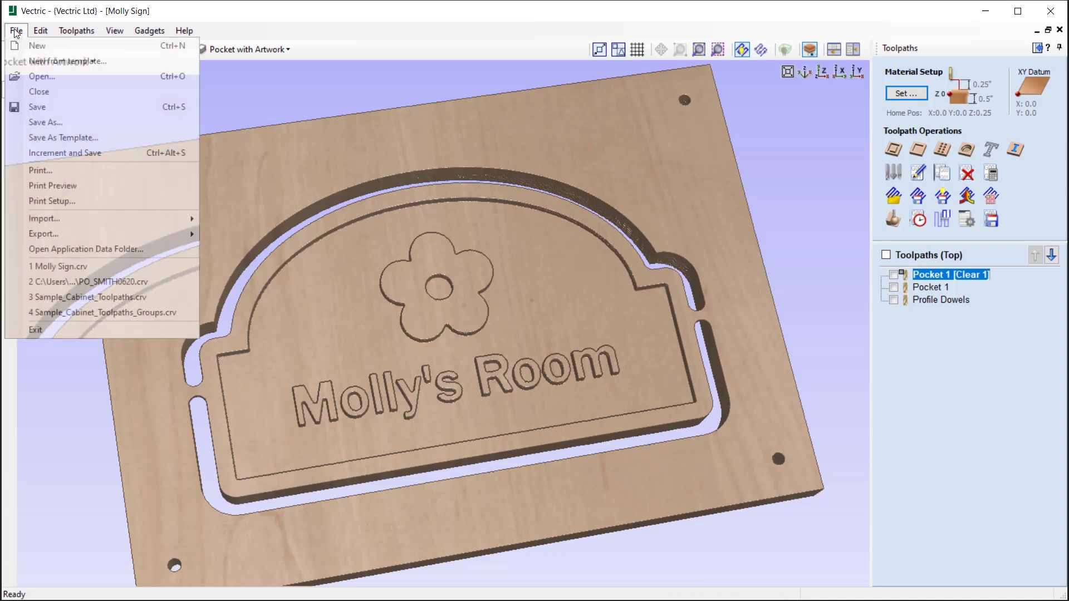
left_click(55, 92)
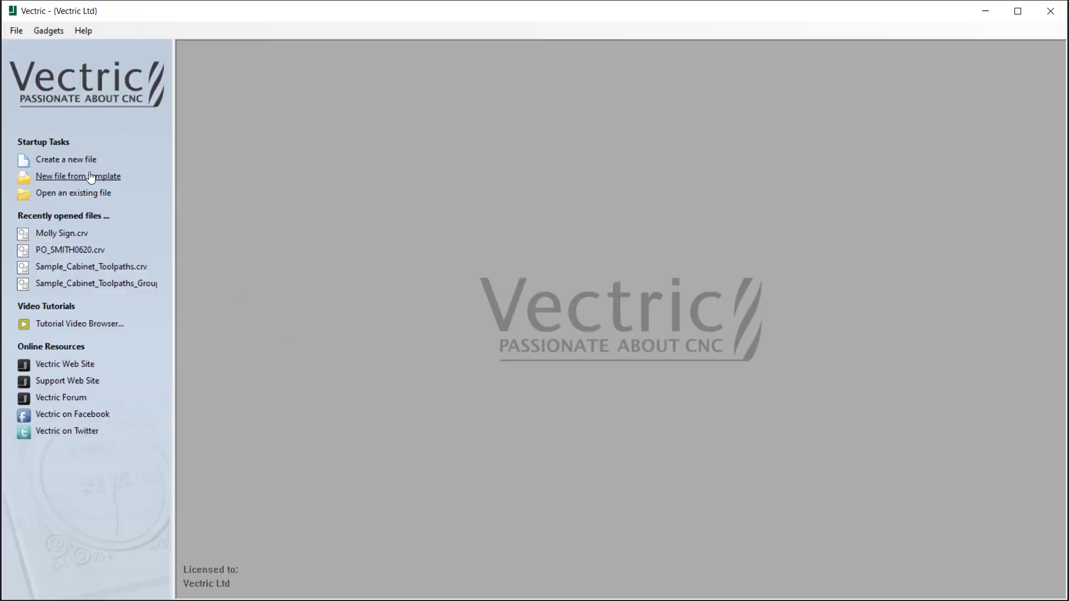